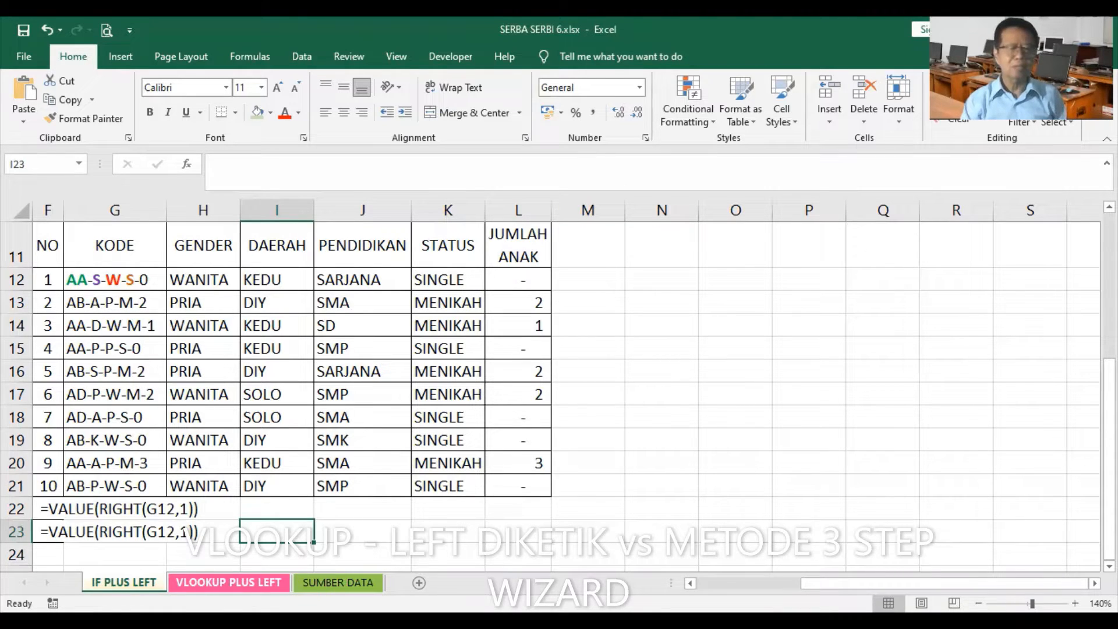
Make the text of the lookup table in F8:H10 on the SUMBER DATA sheet red and bold.
left_click(228, 582)
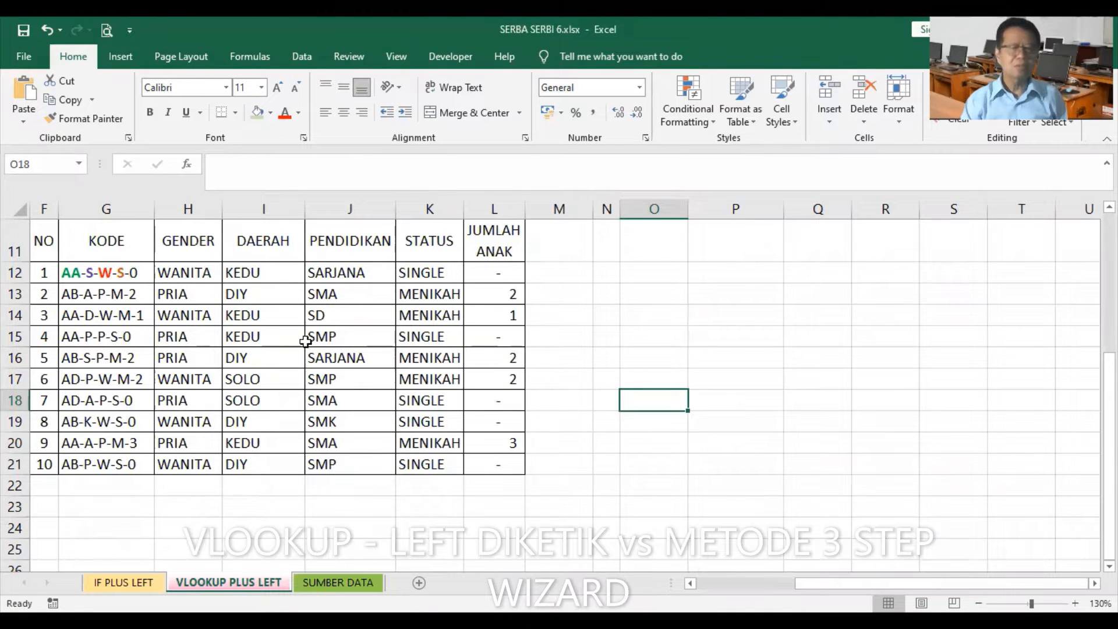
left_click(648, 442)
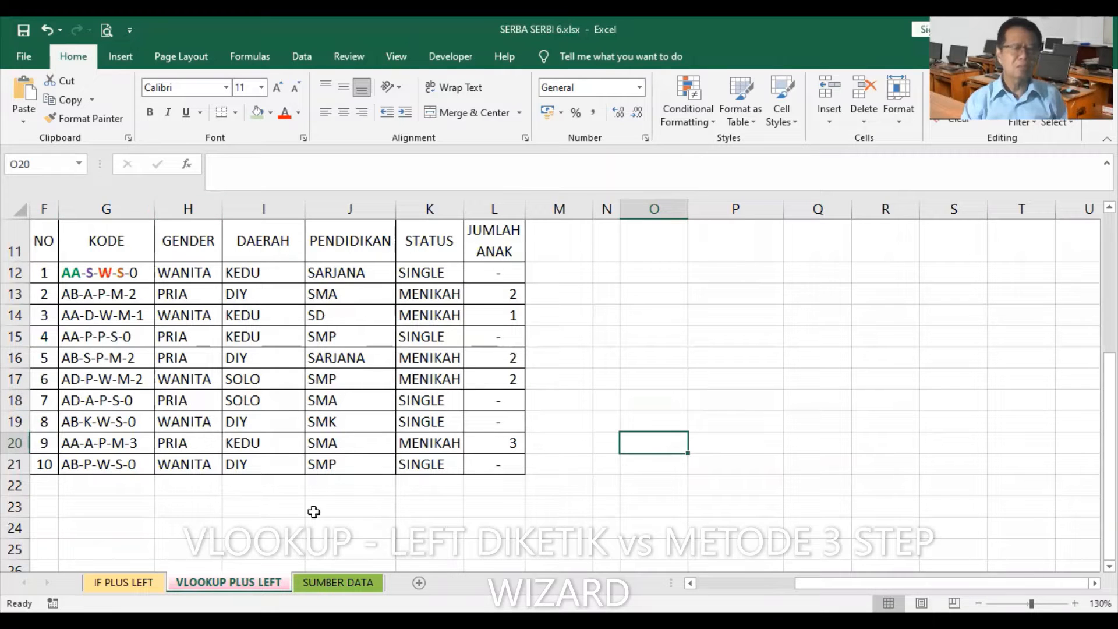
left_click(342, 583)
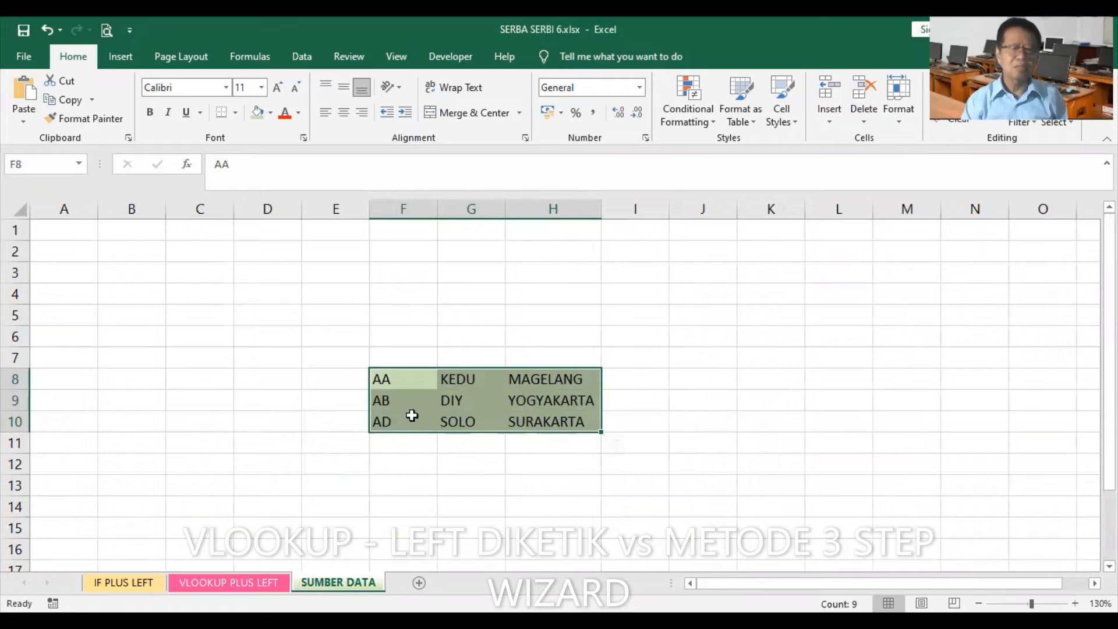
left_click(399, 459)
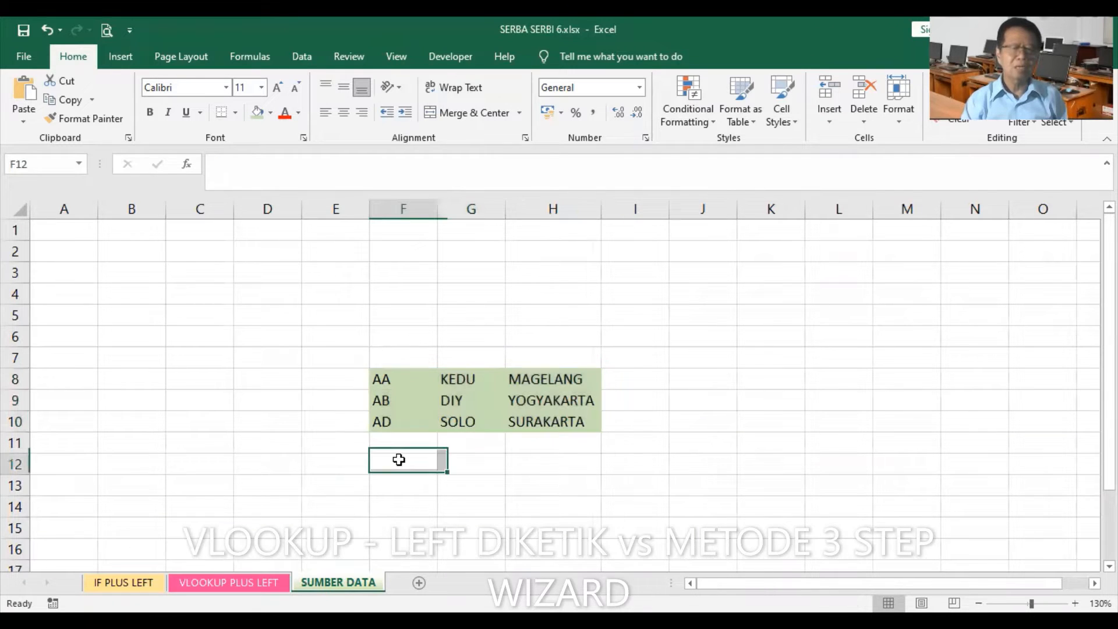
left_click_drag(392, 379, 529, 424)
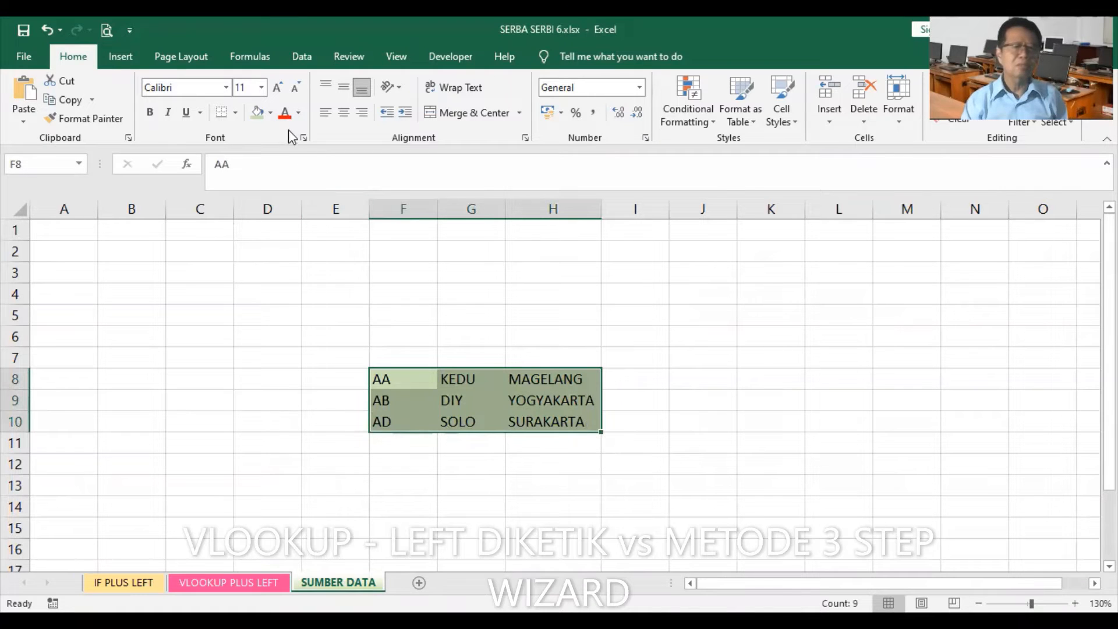
left_click(283, 114)
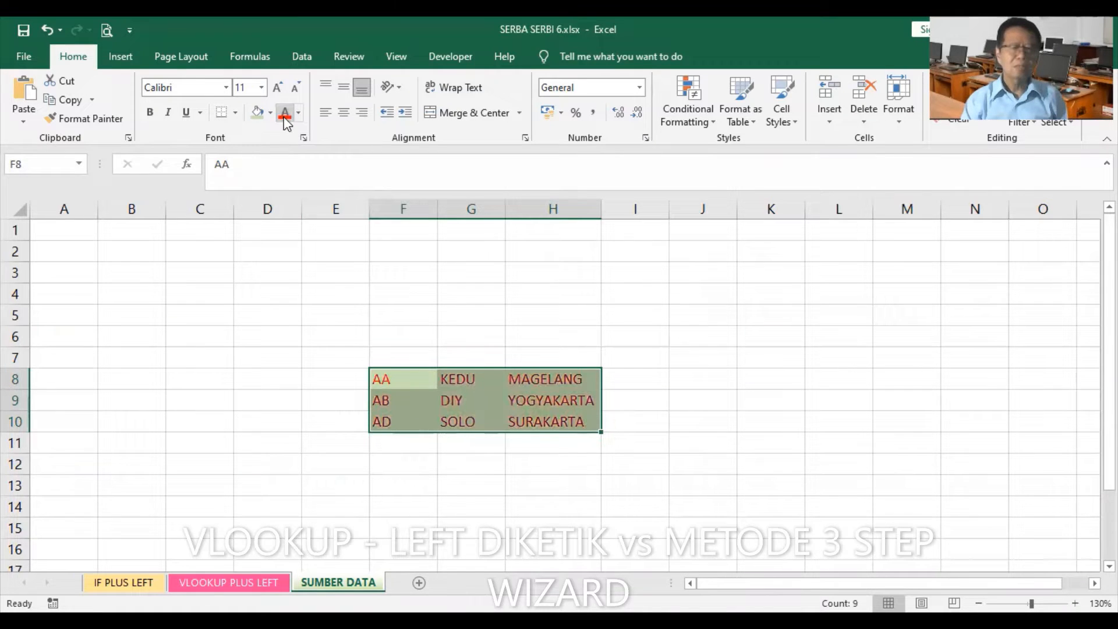
left_click(150, 112)
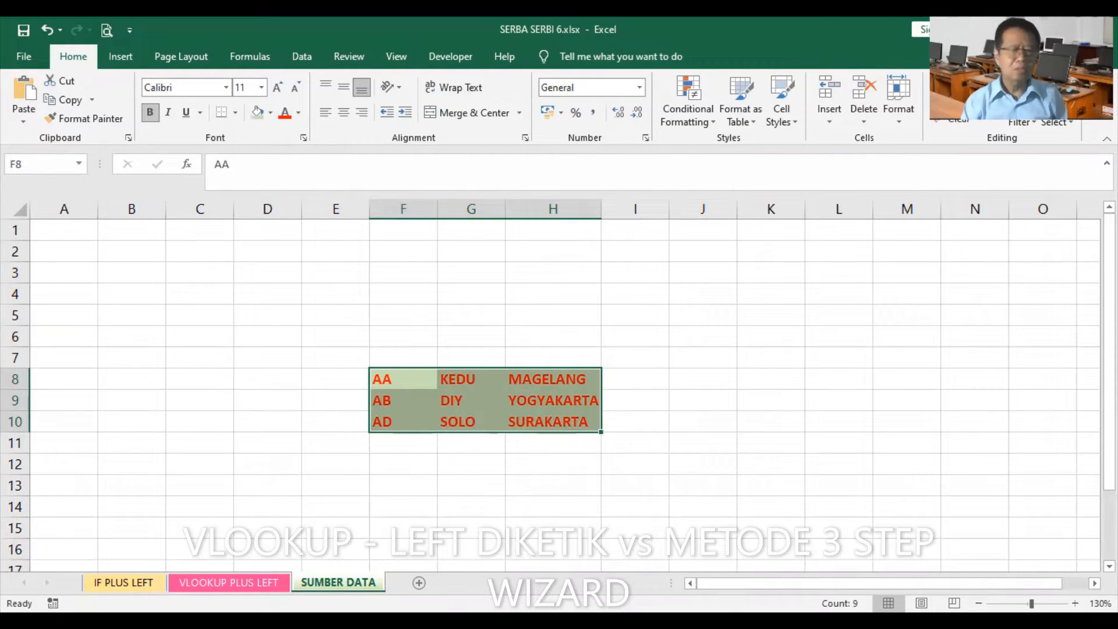
Check the DAERAH formula in I12 on VLOOKUP PLUS LEFT, and convert the IF PLUS LEFT formula in I12 to text with a leading apostrophe.
left_click(243, 578)
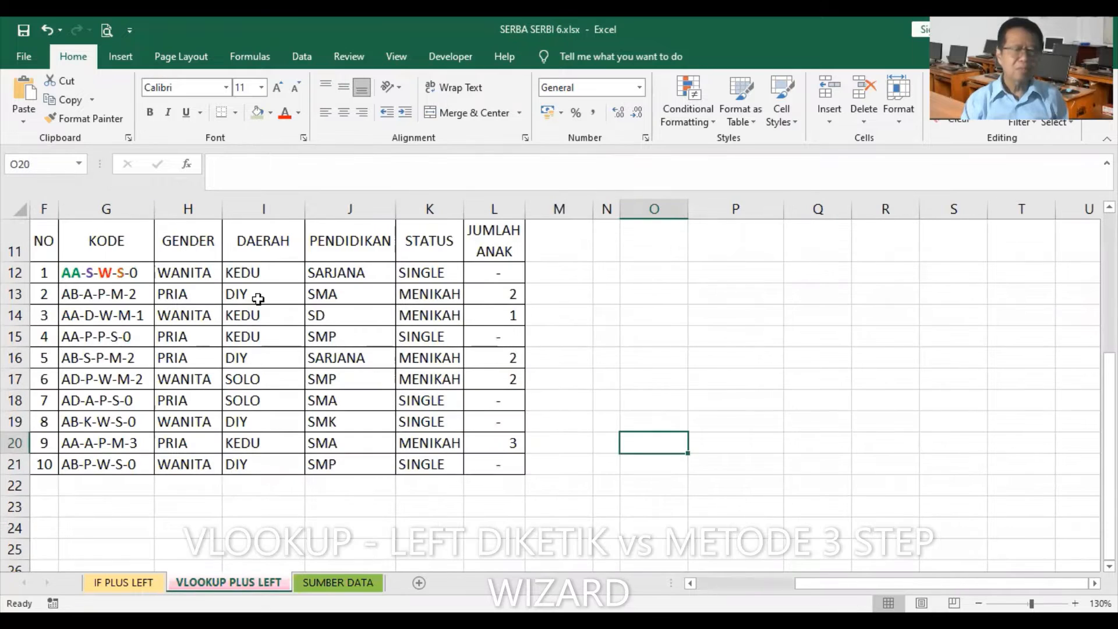
left_click(259, 274)
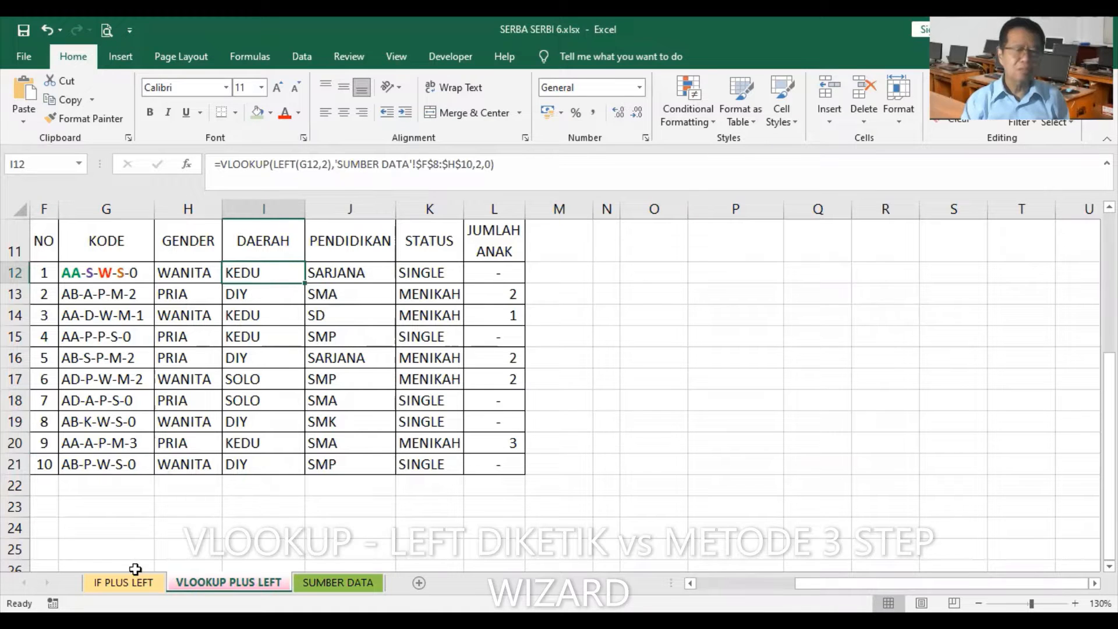
left_click(124, 582)
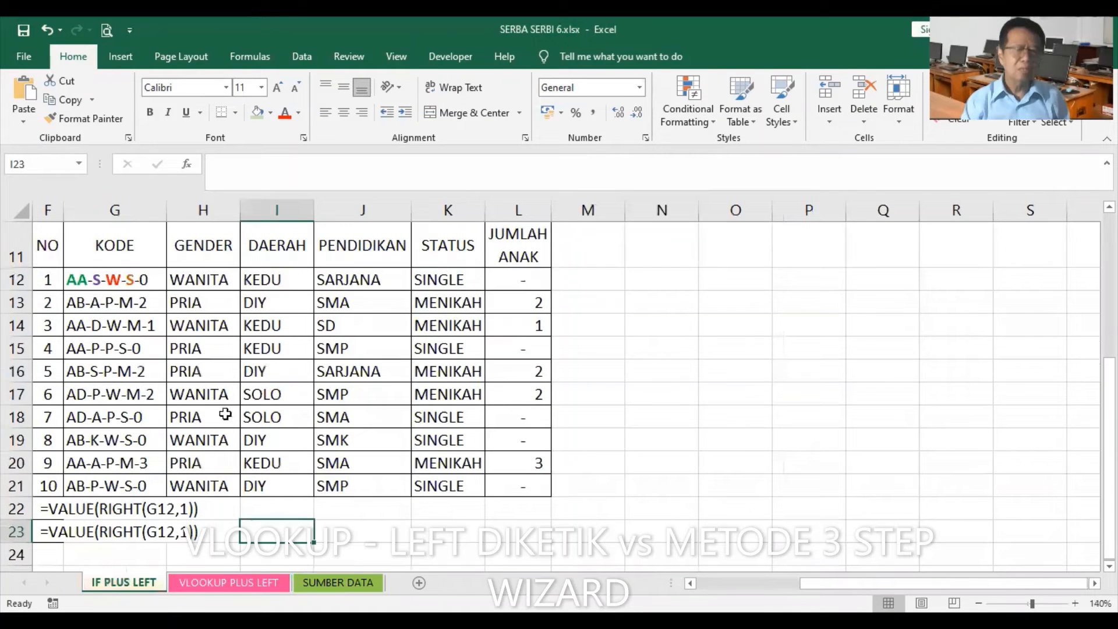
left_click(277, 281)
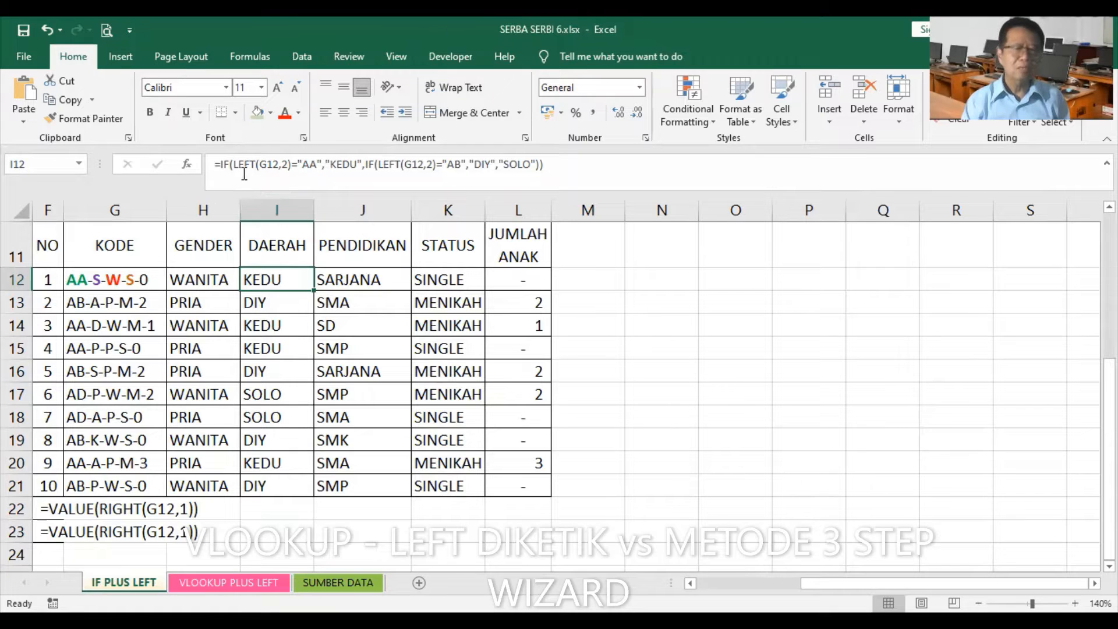
left_click(216, 165)
type("'")
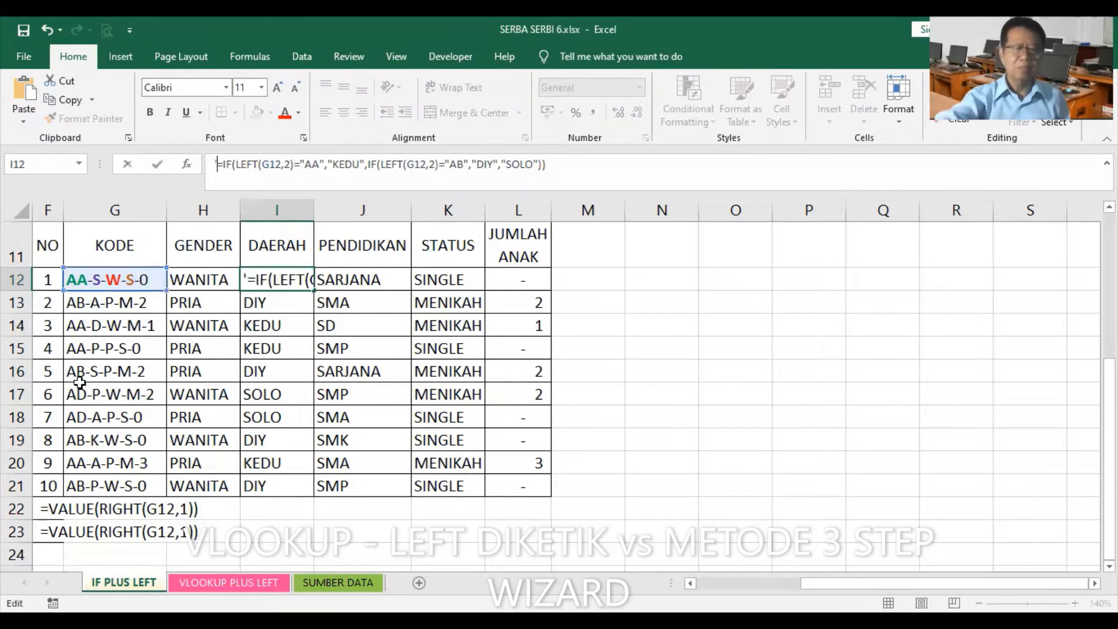
key("Return")
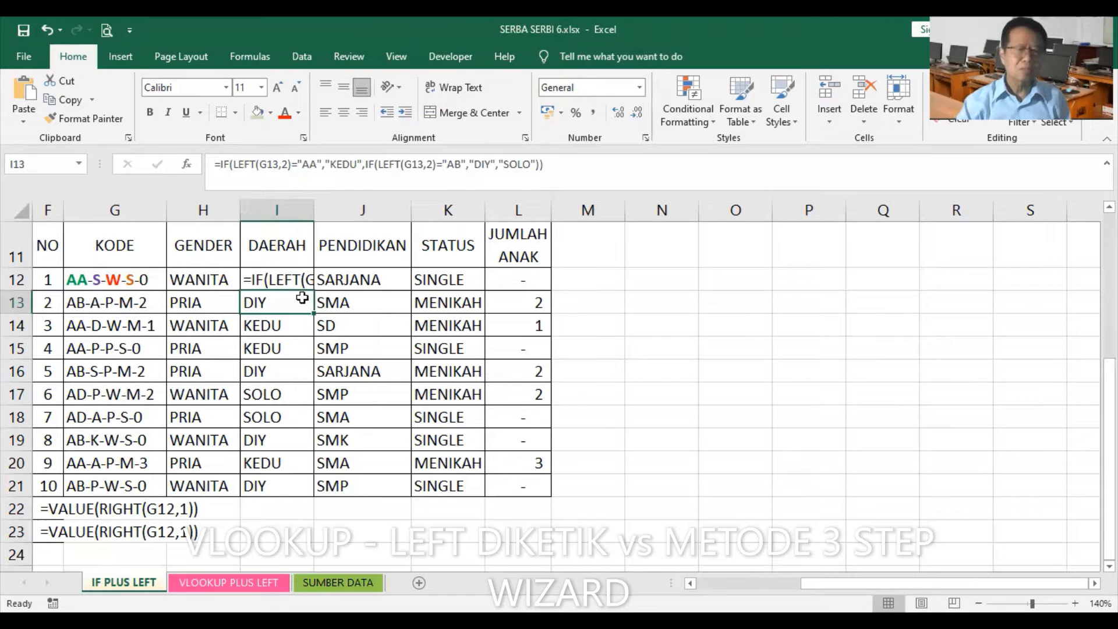
Copy the formula text from I12 into F22, replacing its content, and fill it down to F23.
left_click(282, 283)
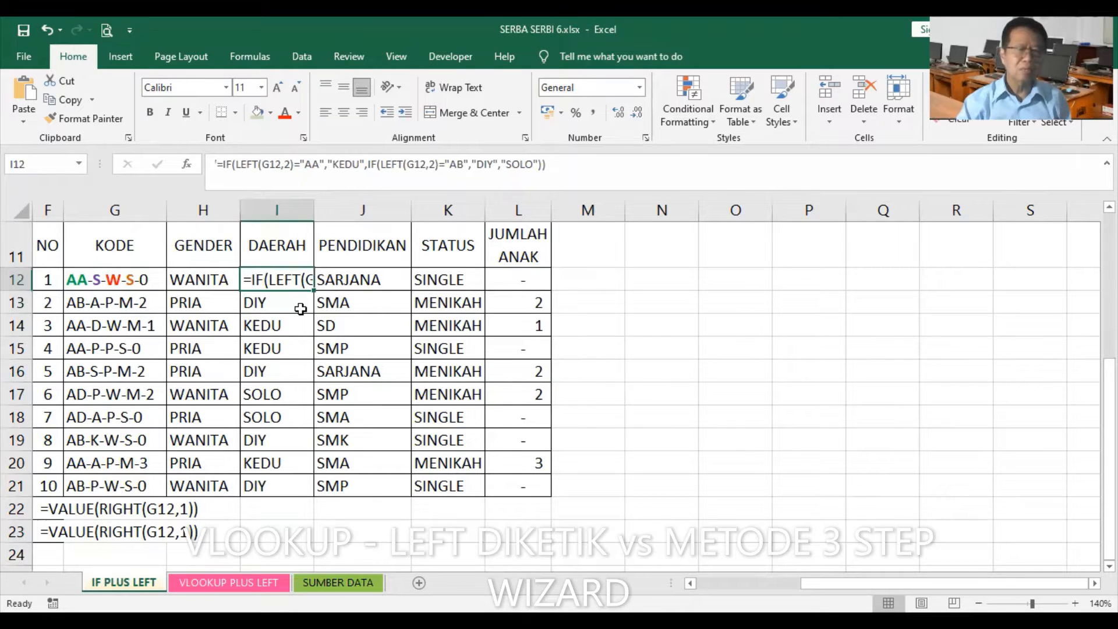
left_click(65, 101)
left_click(50, 509)
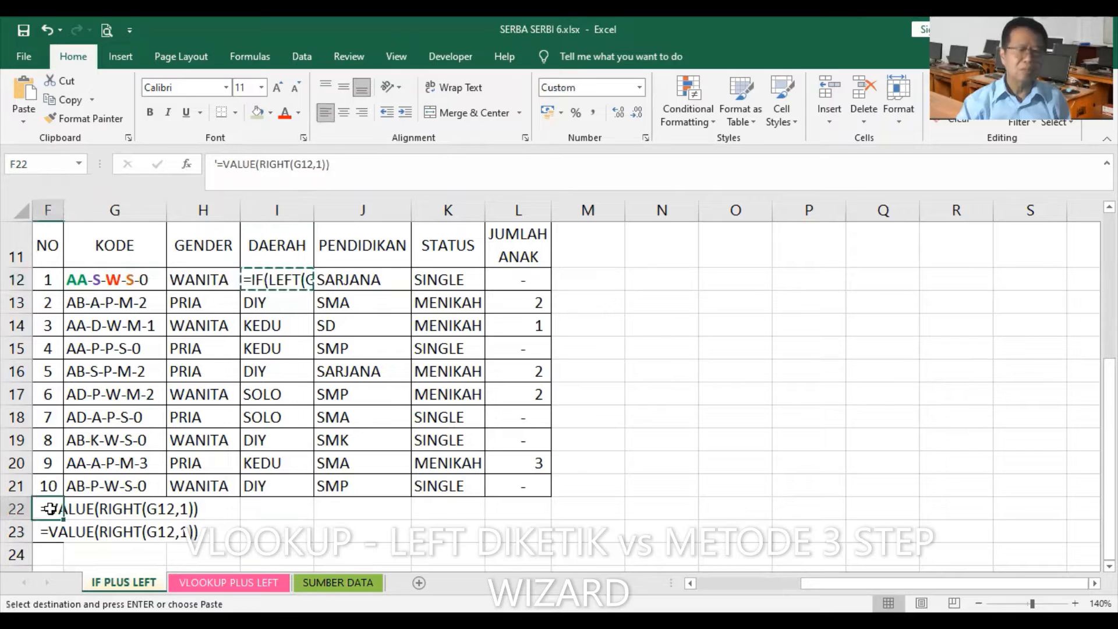
key("Return")
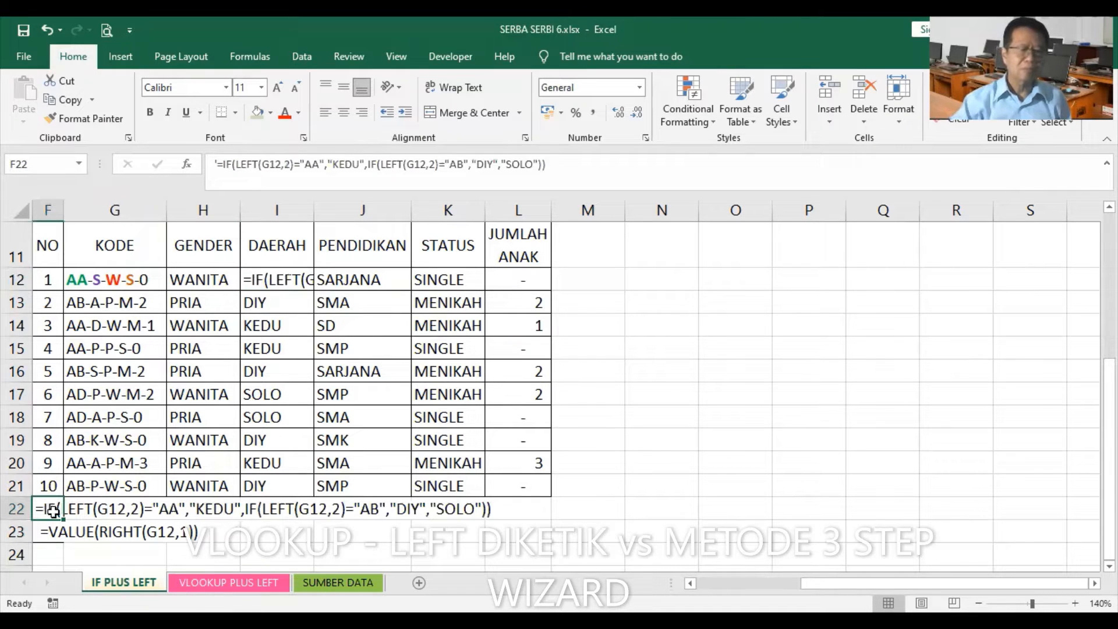
left_click_drag(64, 521, 388, 539)
left_click(588, 531)
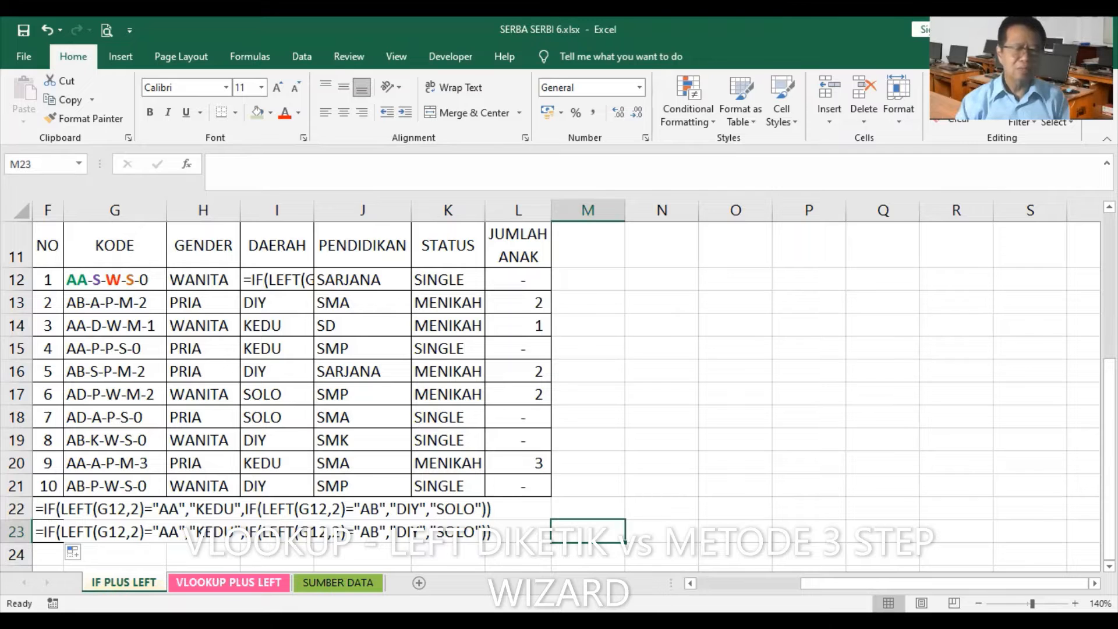
Clear the DAERAH, PENDIDIKAN, STATUS and JUMLAH ANAK entries in I12:L21 on the VLOOKUP PLUS LEFT sheet.
left_click(228, 583)
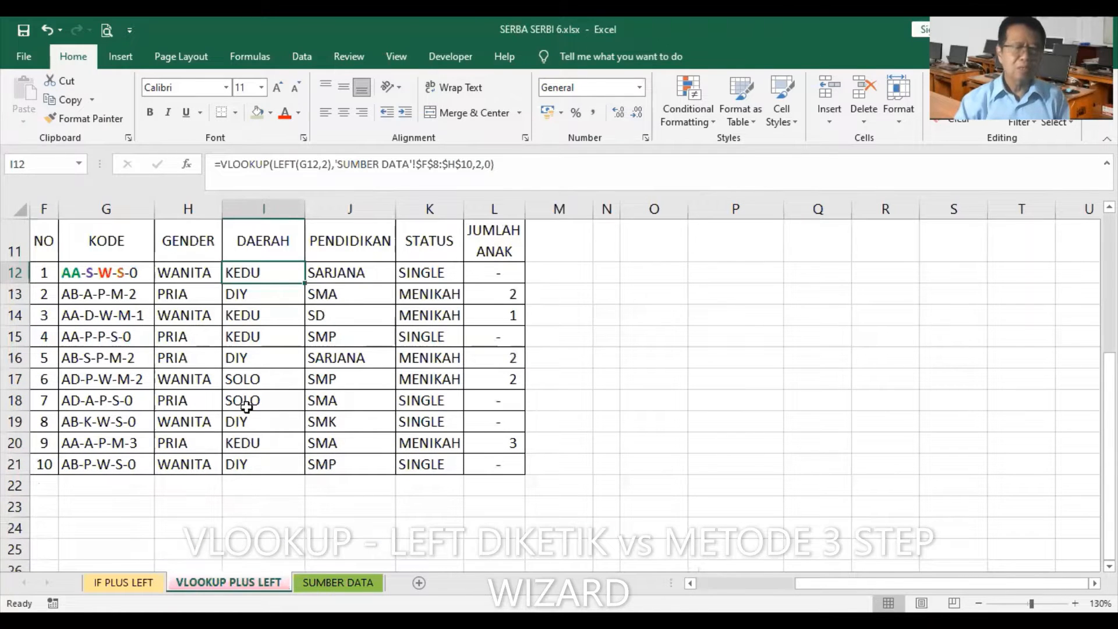
left_click_drag(263, 273, 247, 464)
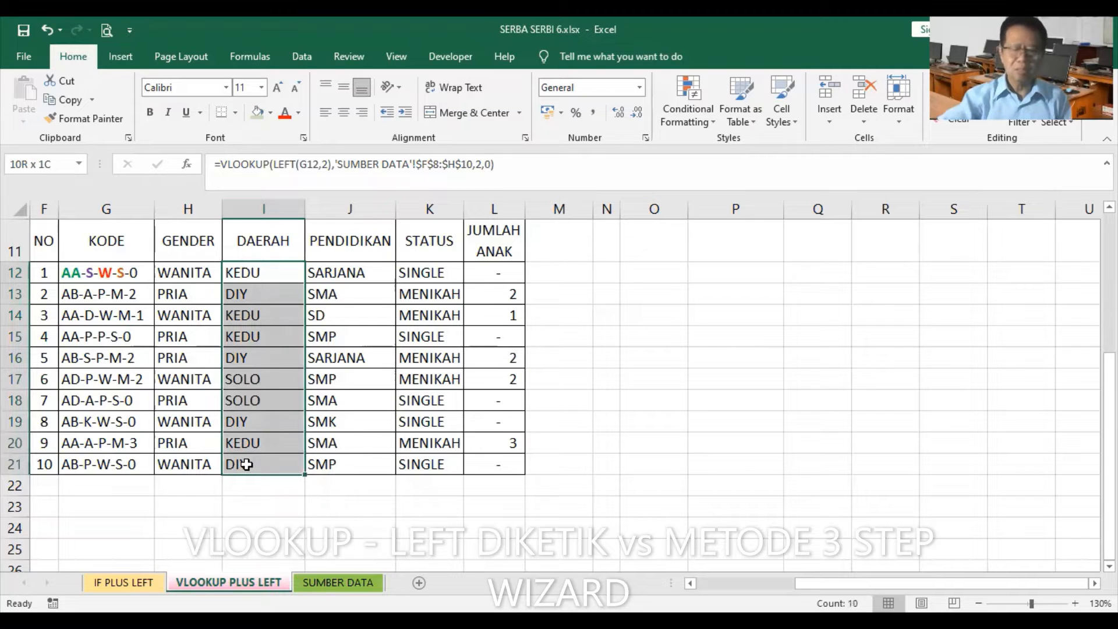
key("Delete")
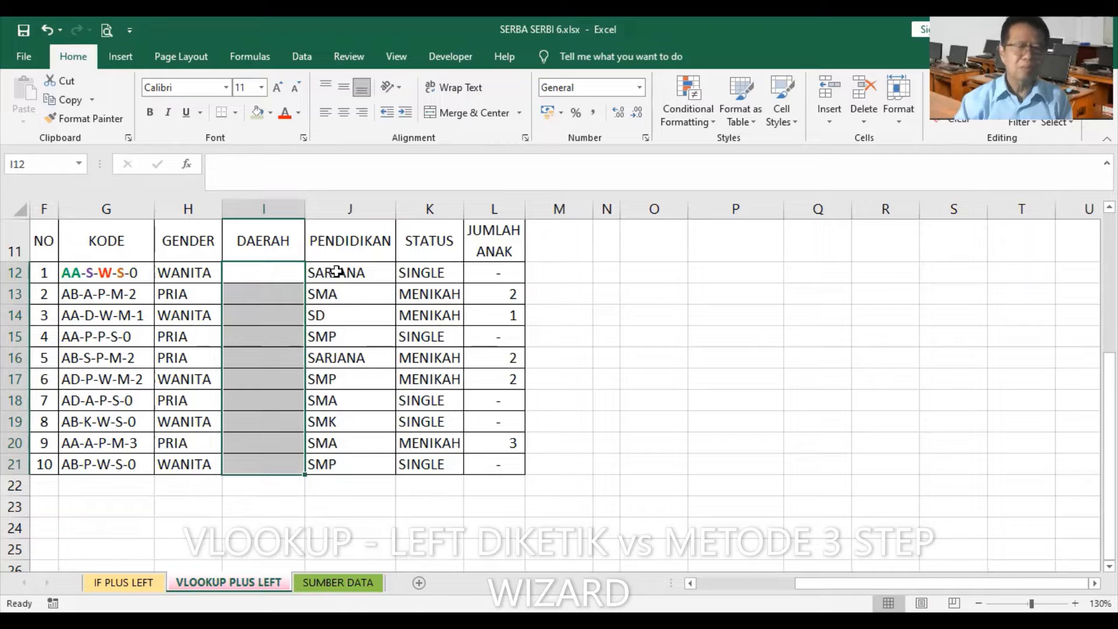
left_click_drag(319, 275, 486, 464)
key("Delete")
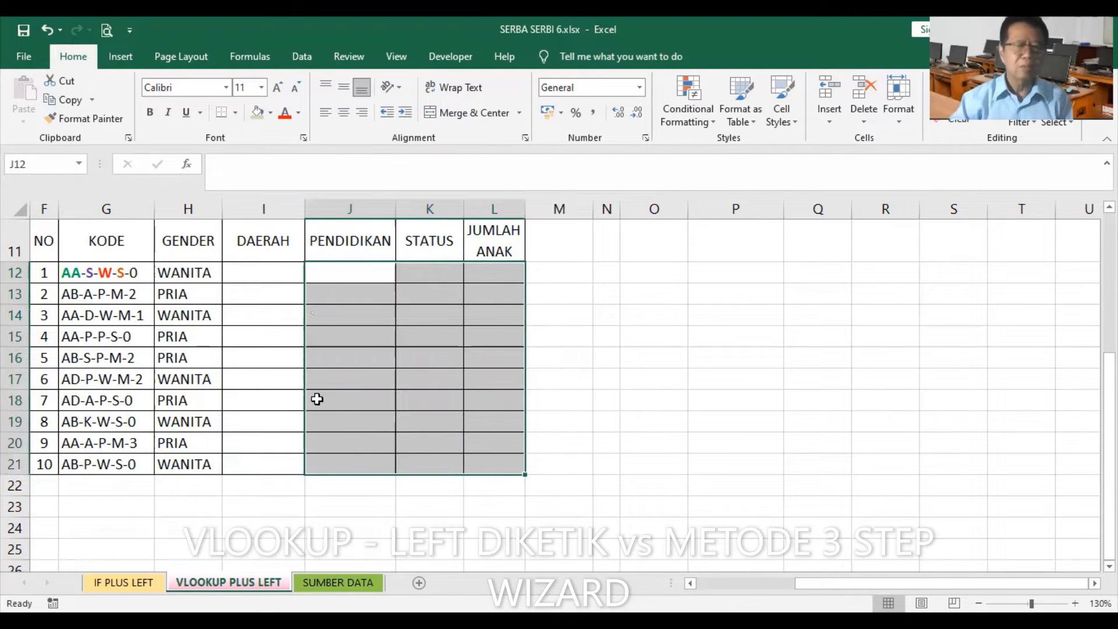
Begin the DAERAH formula in I12 with =VLOOKUP(LEFT(G12,2), using the first two characters of the code as lookup value.
left_click(272, 274)
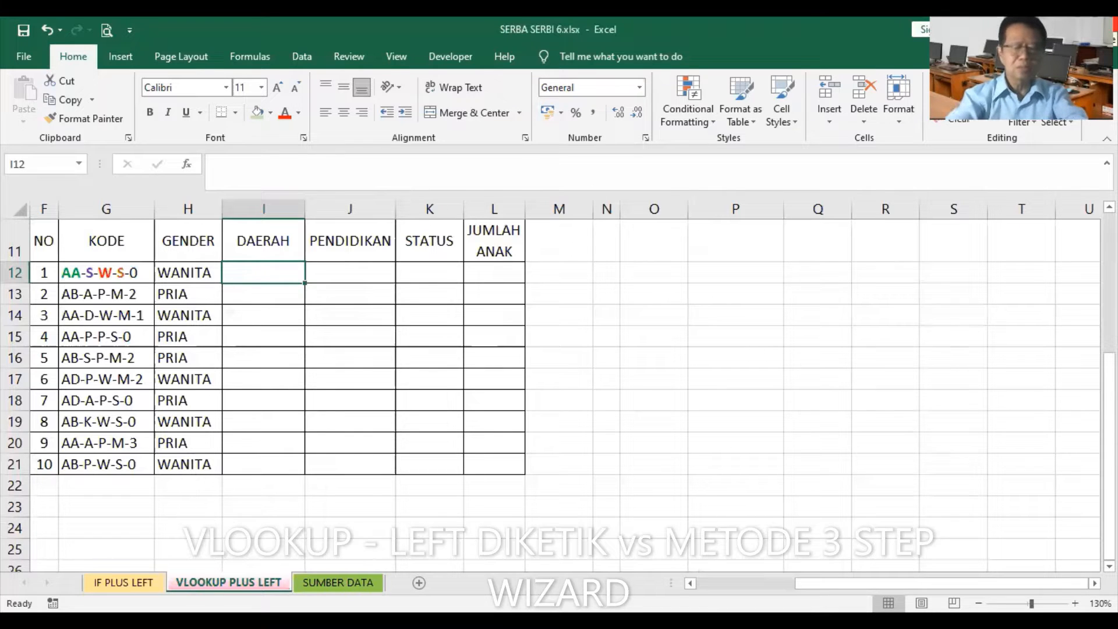
type("=")
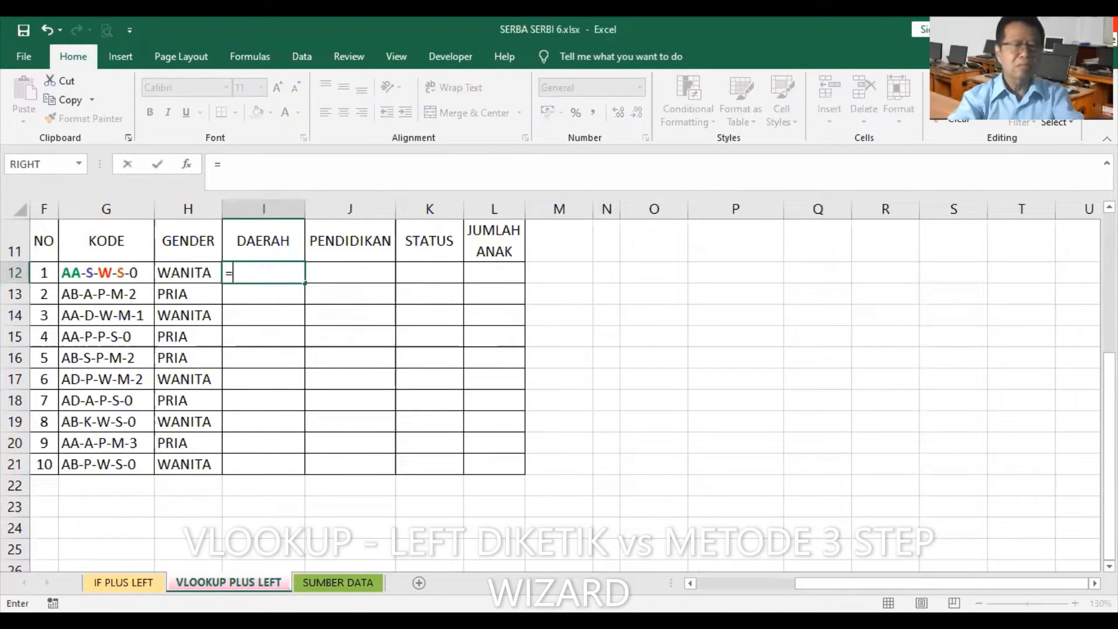
type("VLL")
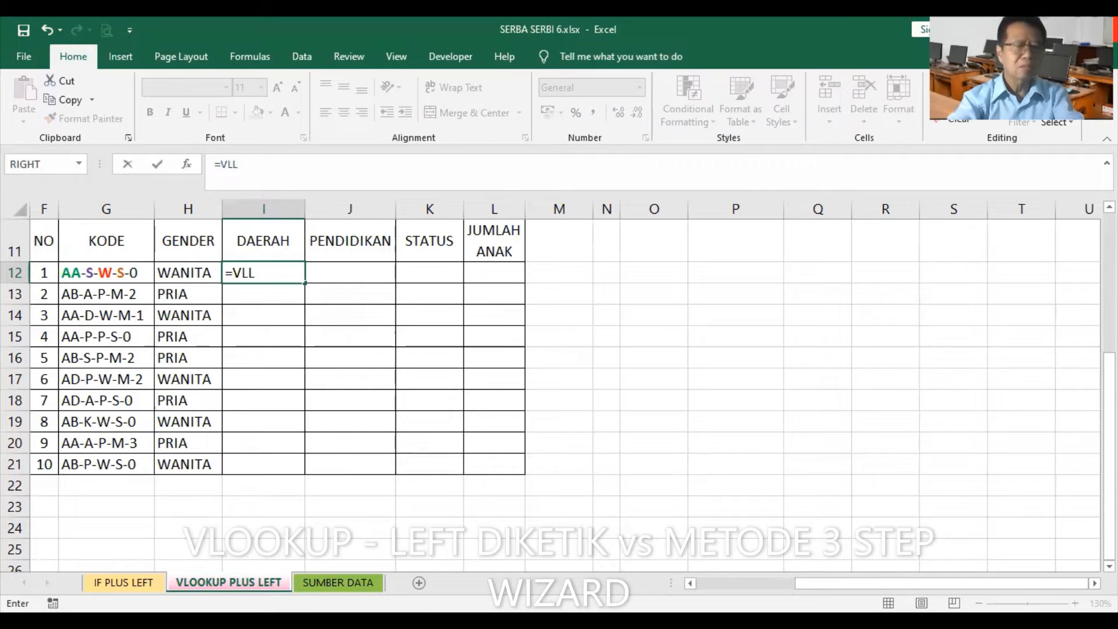
key("BackSpace")
type("OOKUP")
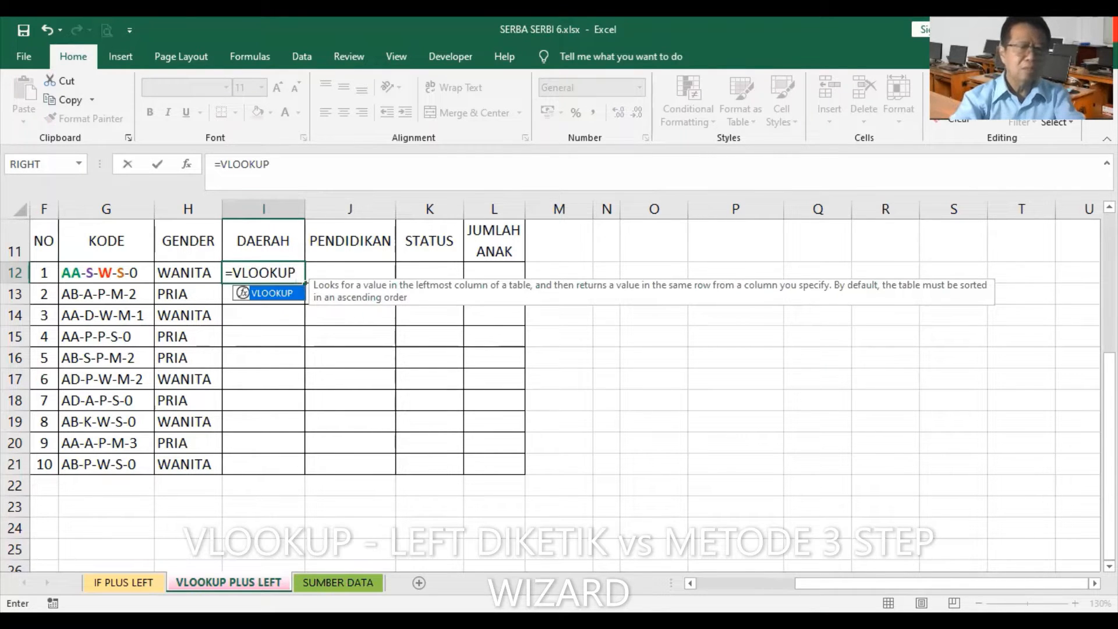
type("(")
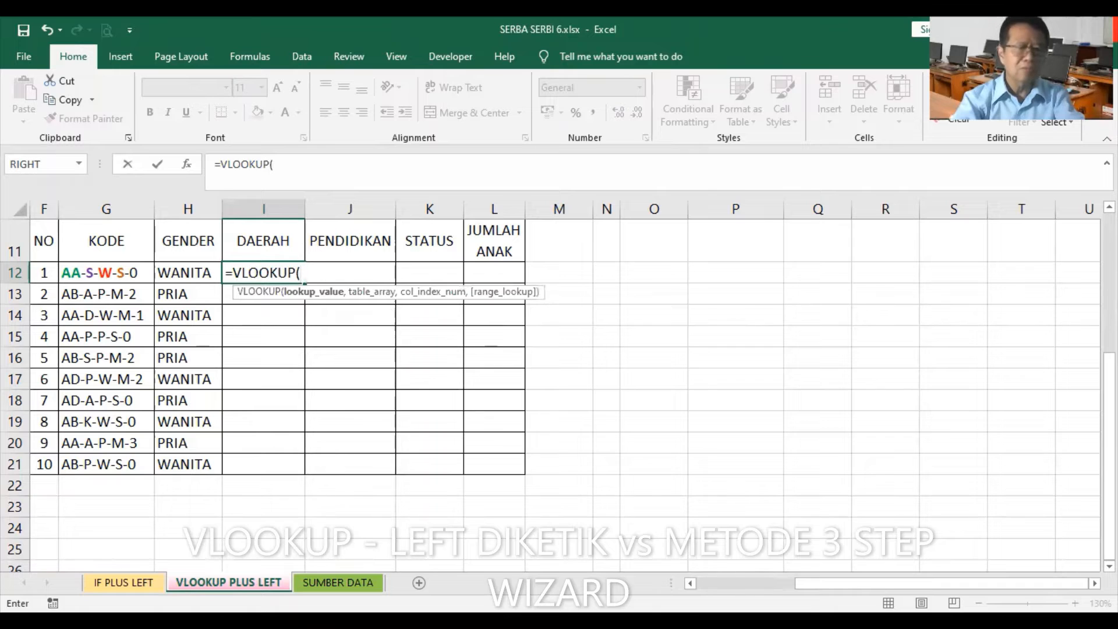
type("LEFT")
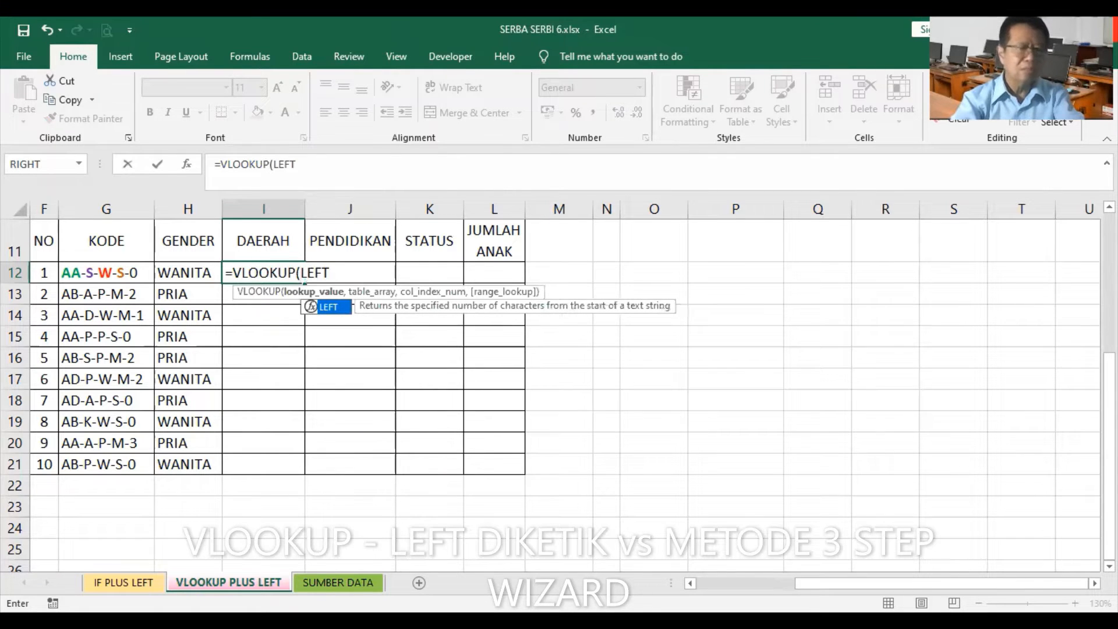
type("(")
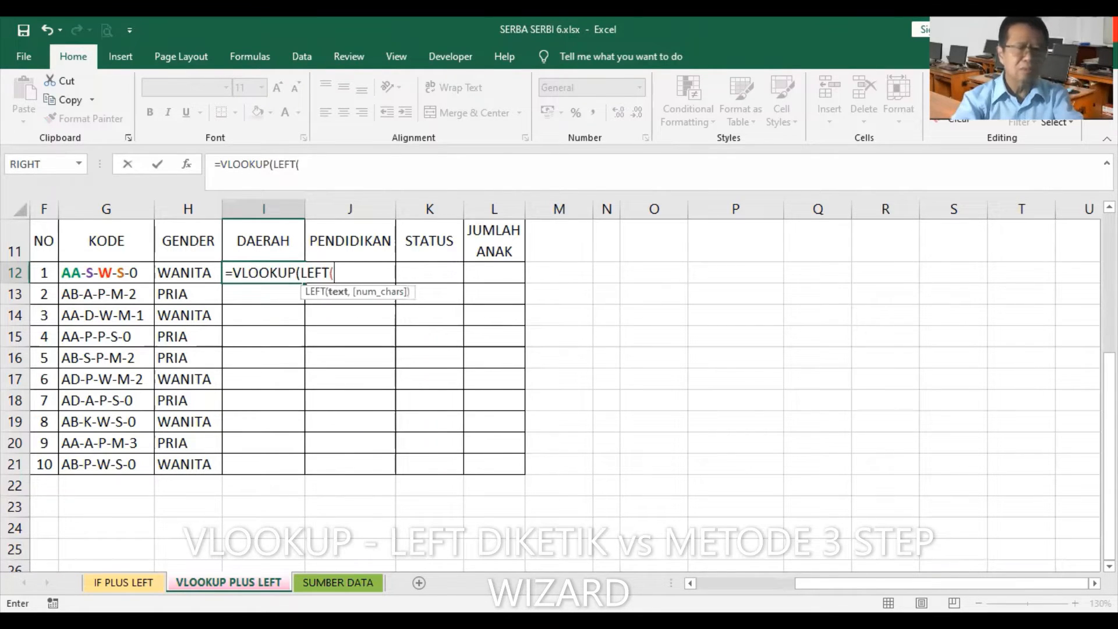
type("G12,2")
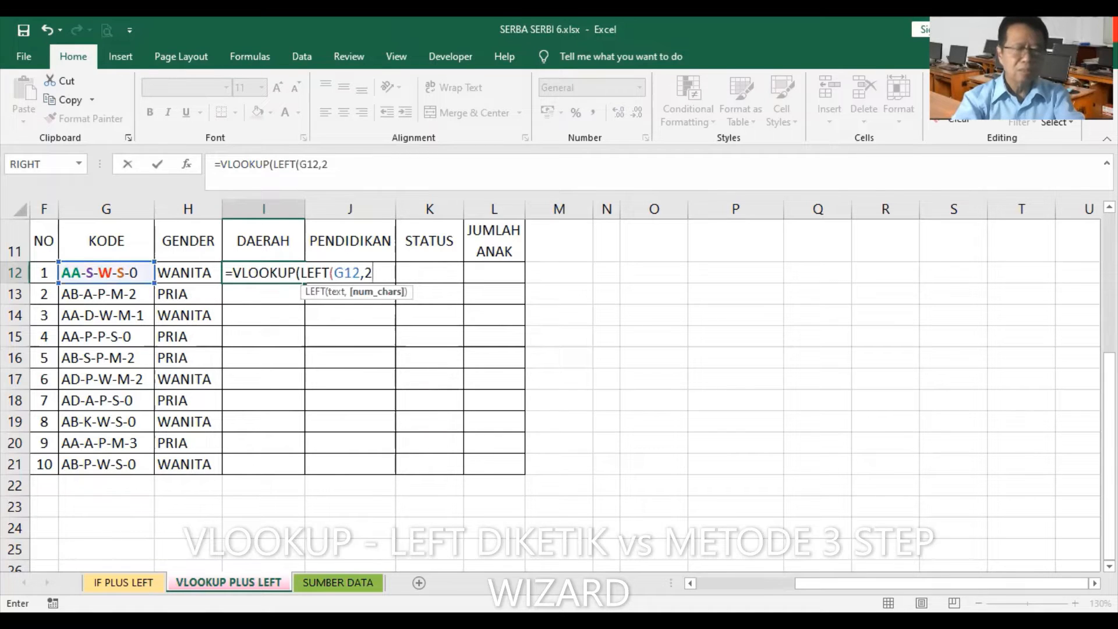
type(")")
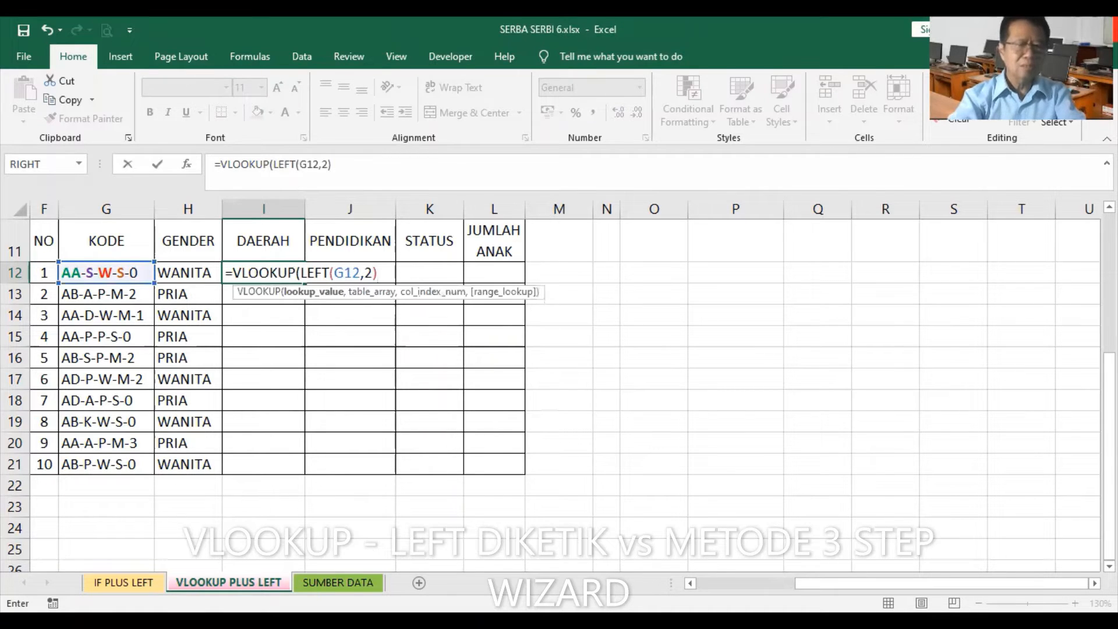
type(",")
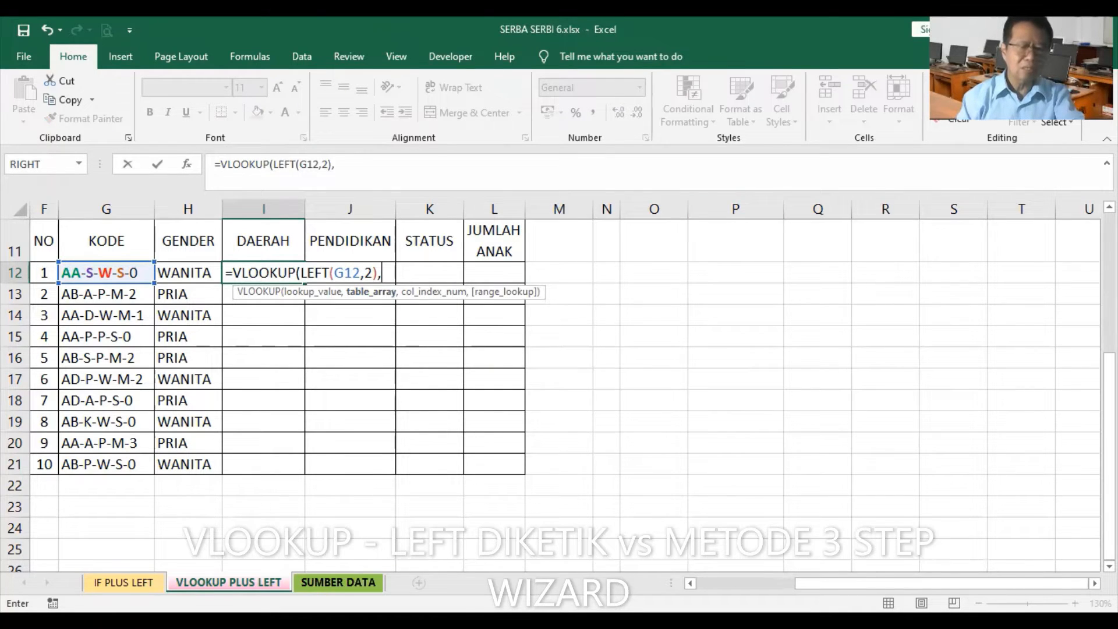
Add the absolute range 'SUMBER DATA'!$F$8:$H$10 as the table array of the VLOOKUP formula.
left_click(348, 585)
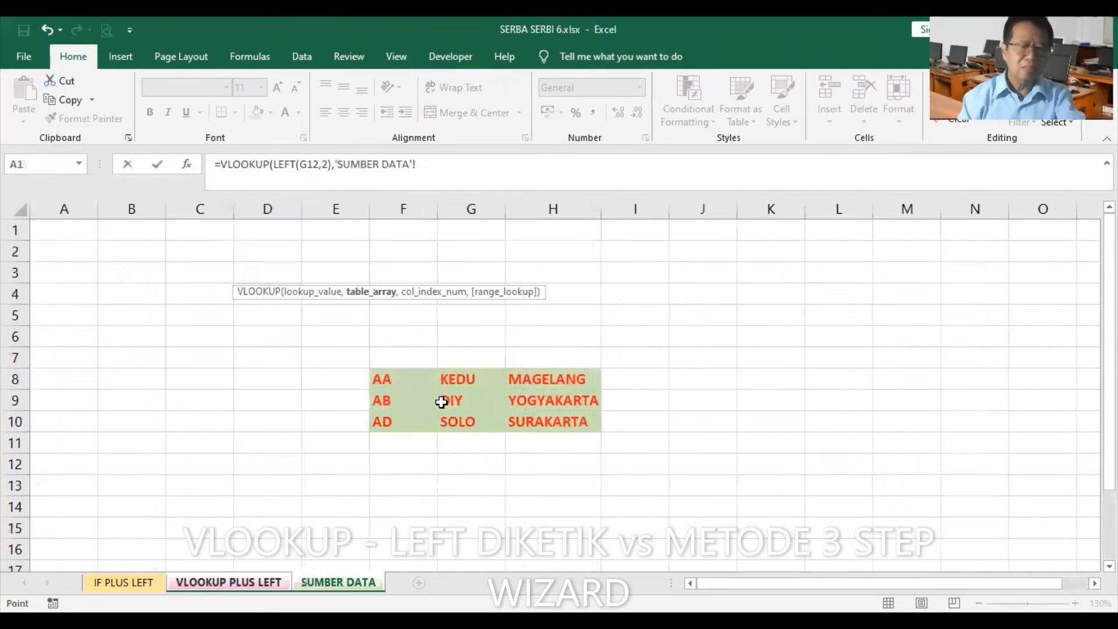
left_click(391, 388)
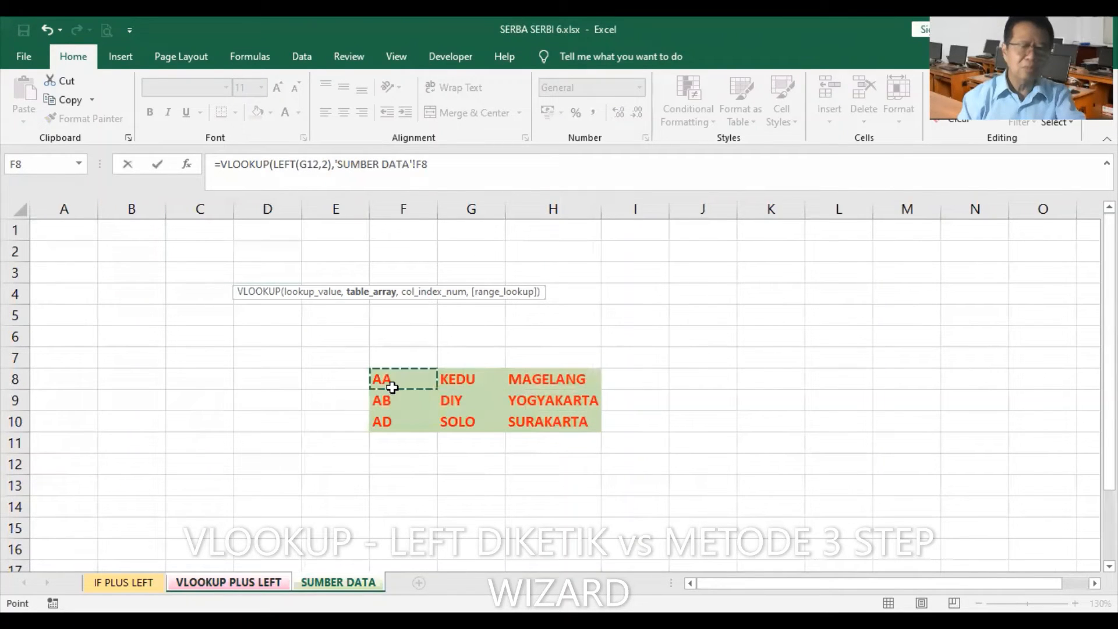
left_click(550, 430, "shift")
key("F4")
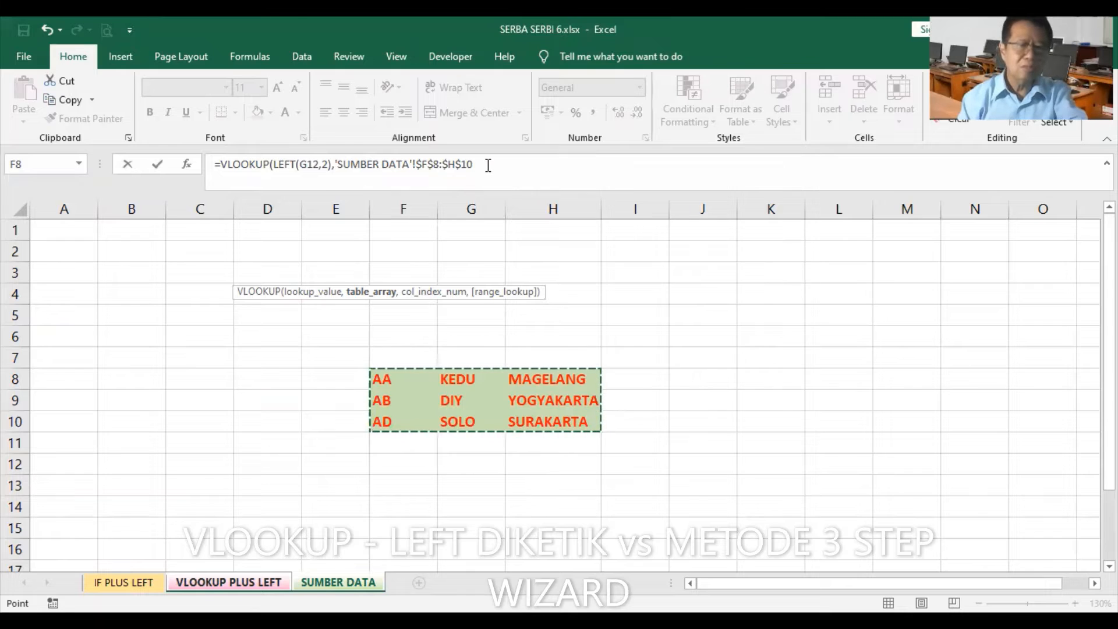
left_click(473, 179)
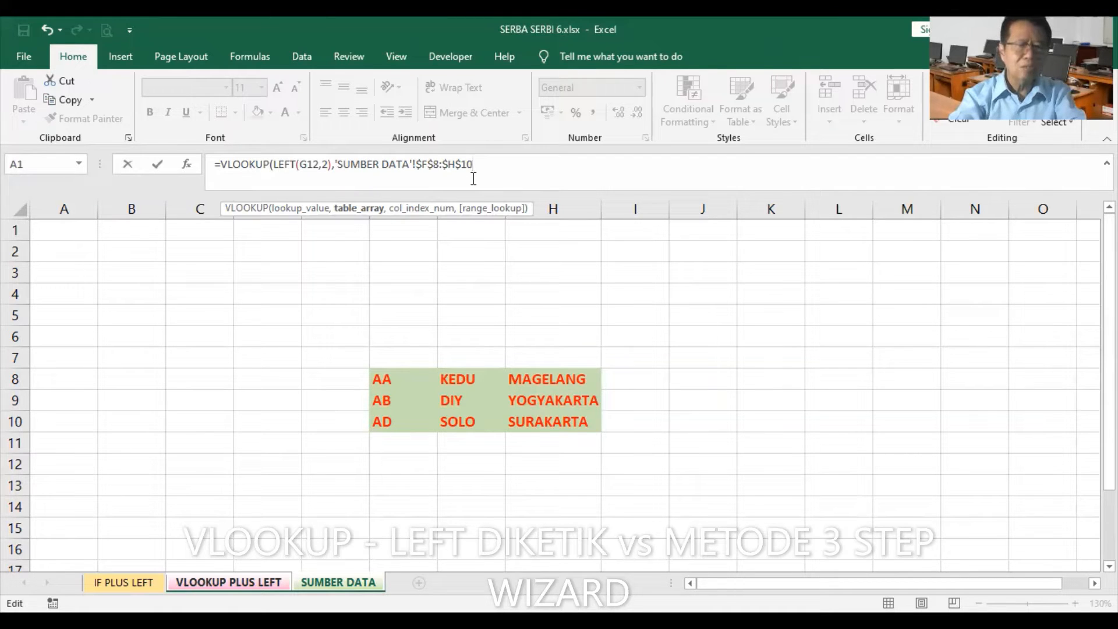
Try to finish the VLOOKUP formula in I12 with column index 3 and range lookup 0, and discard the entry.
type(",")
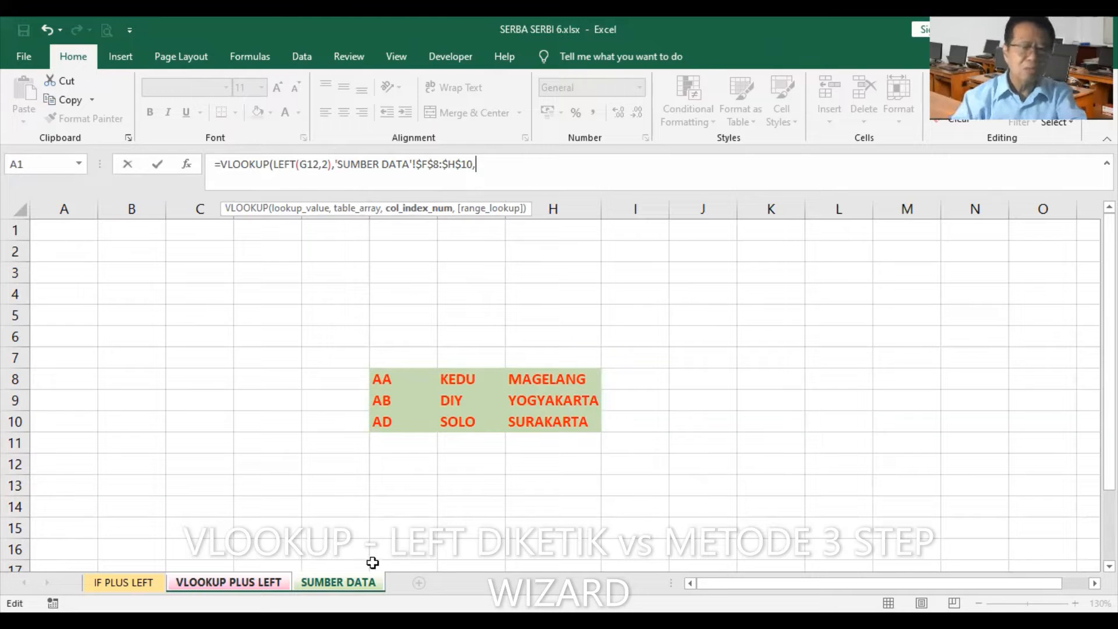
left_click(278, 583)
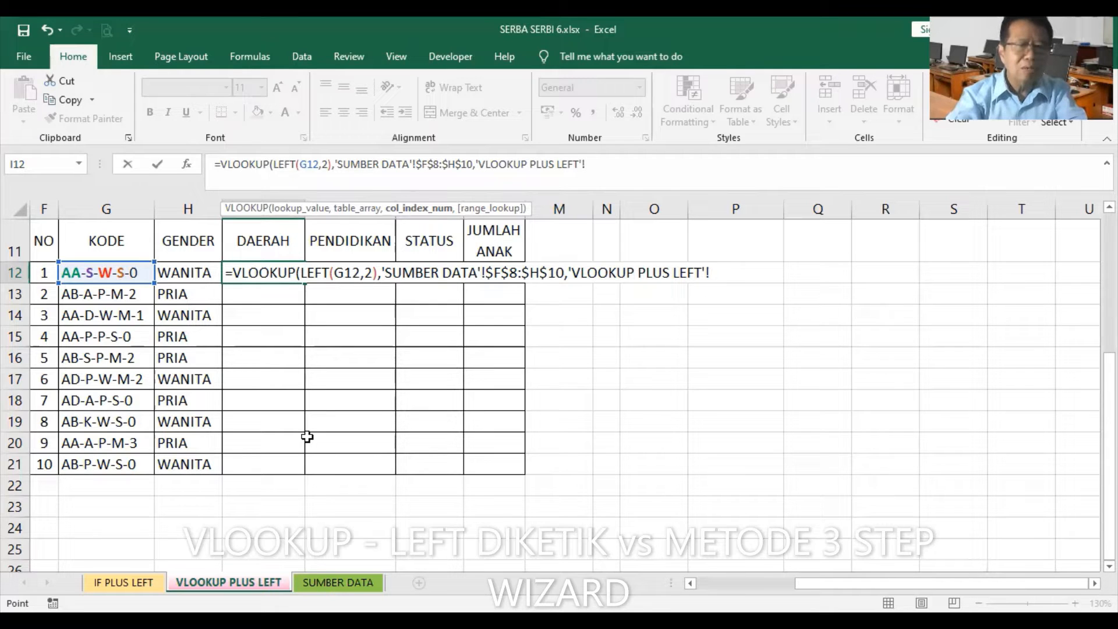
type(",")
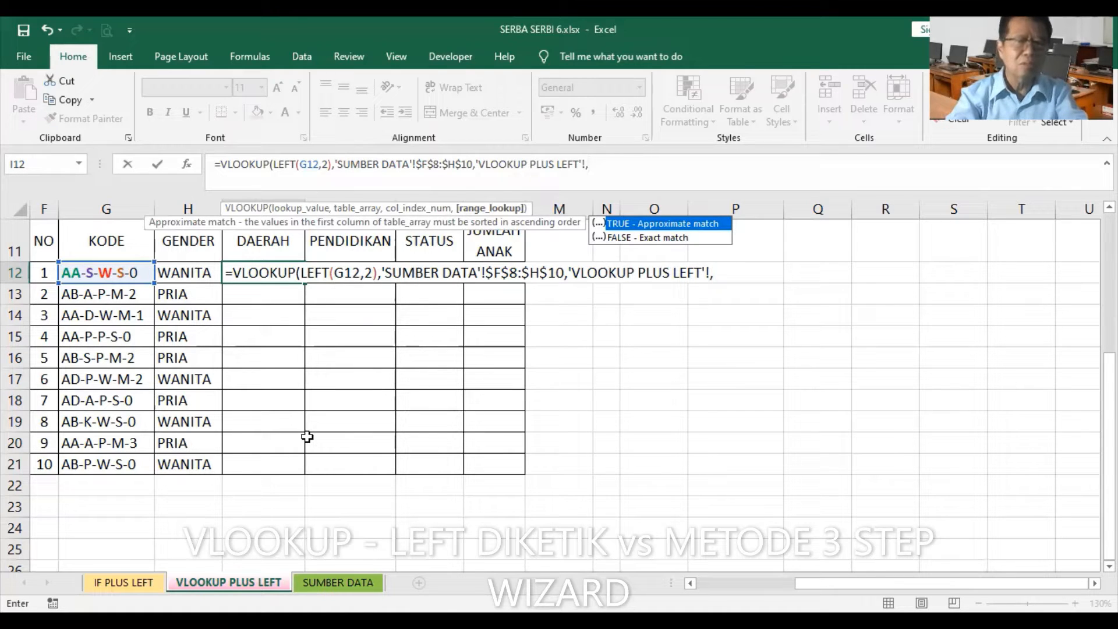
type("3")
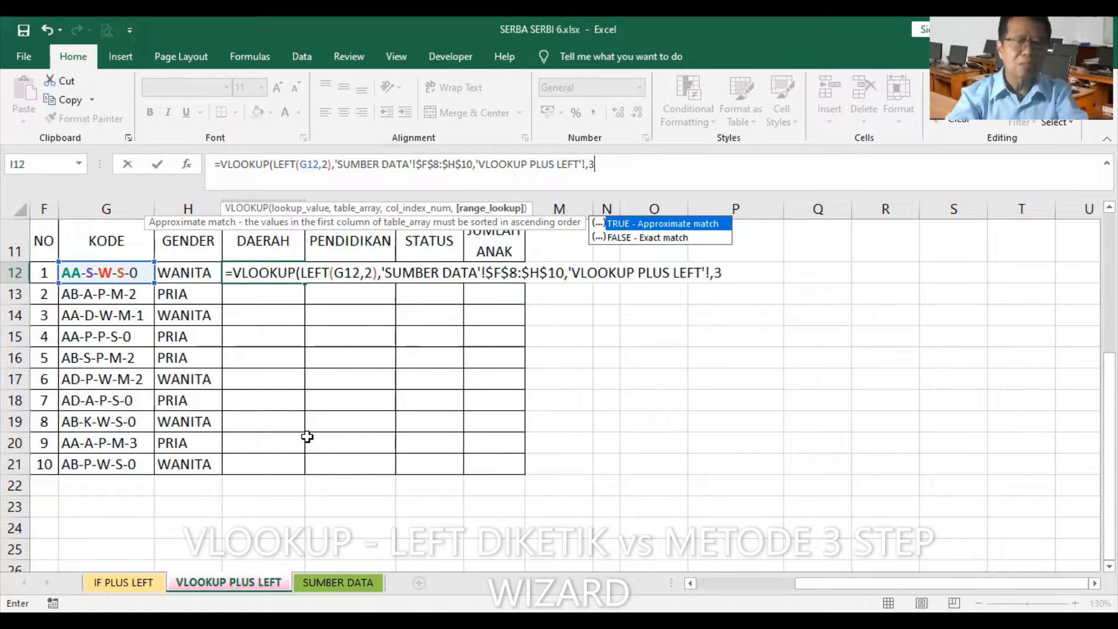
type(",0)")
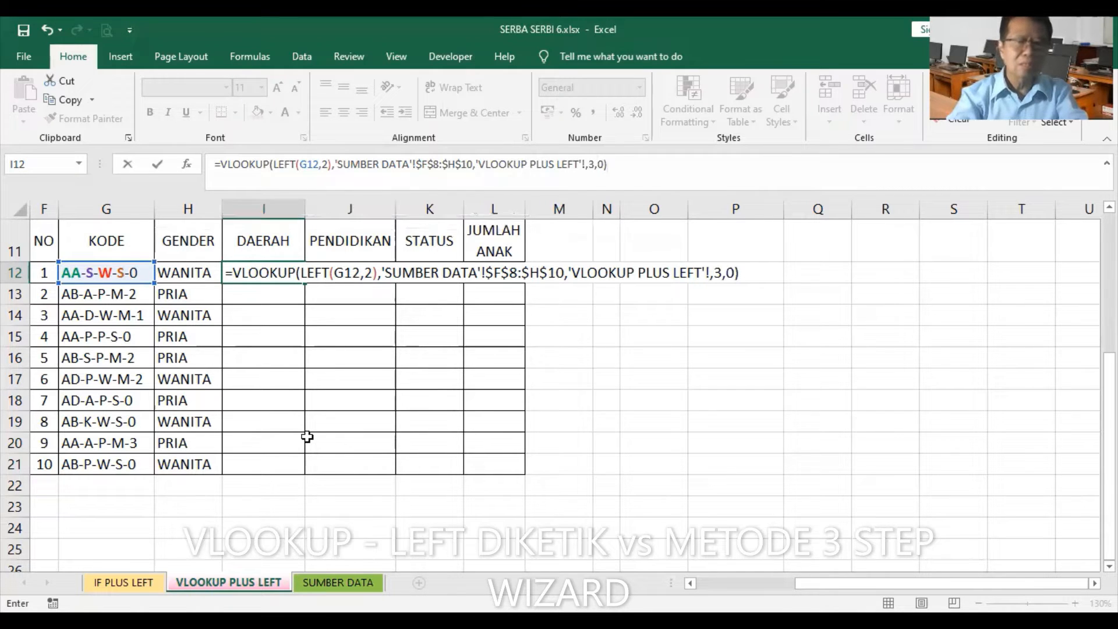
key("Return")
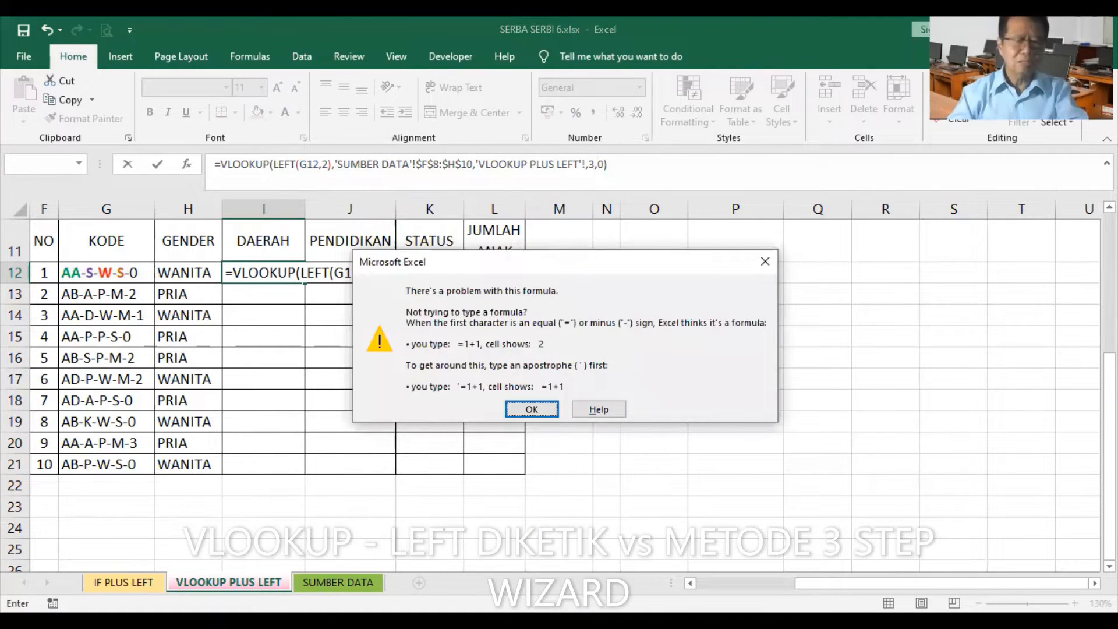
key("Escape")
key("Escape")
Copy the lookup table F8:H10 from the SUMBER DATA sheet to O12 on the VLOOKUP PLUS LEFT sheet.
key("ctrl+Page_Down")
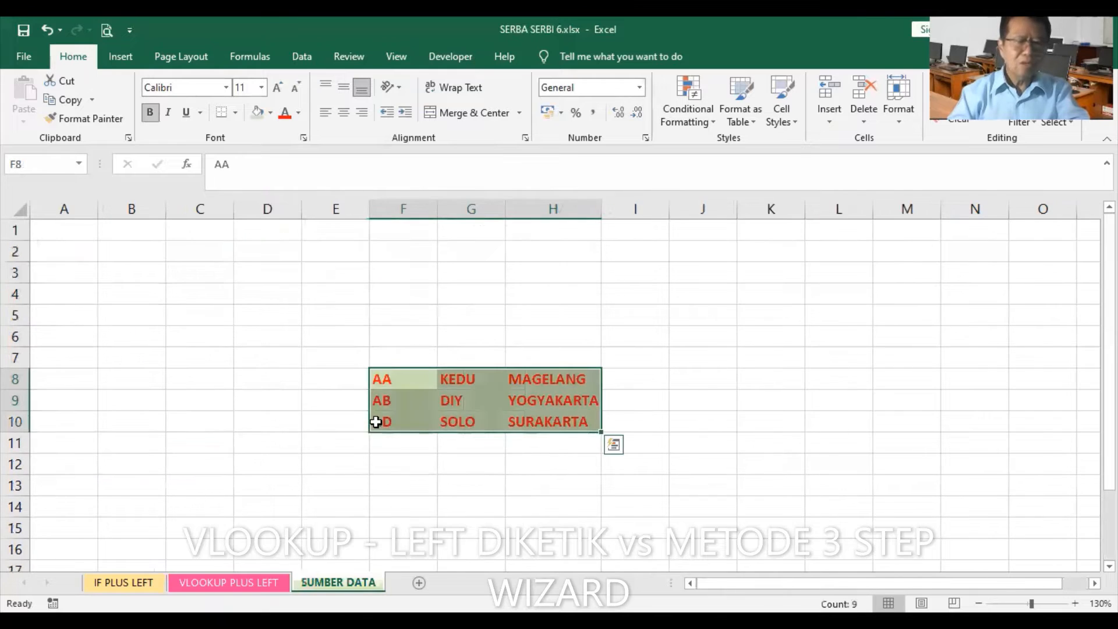
left_click_drag(382, 379, 547, 421)
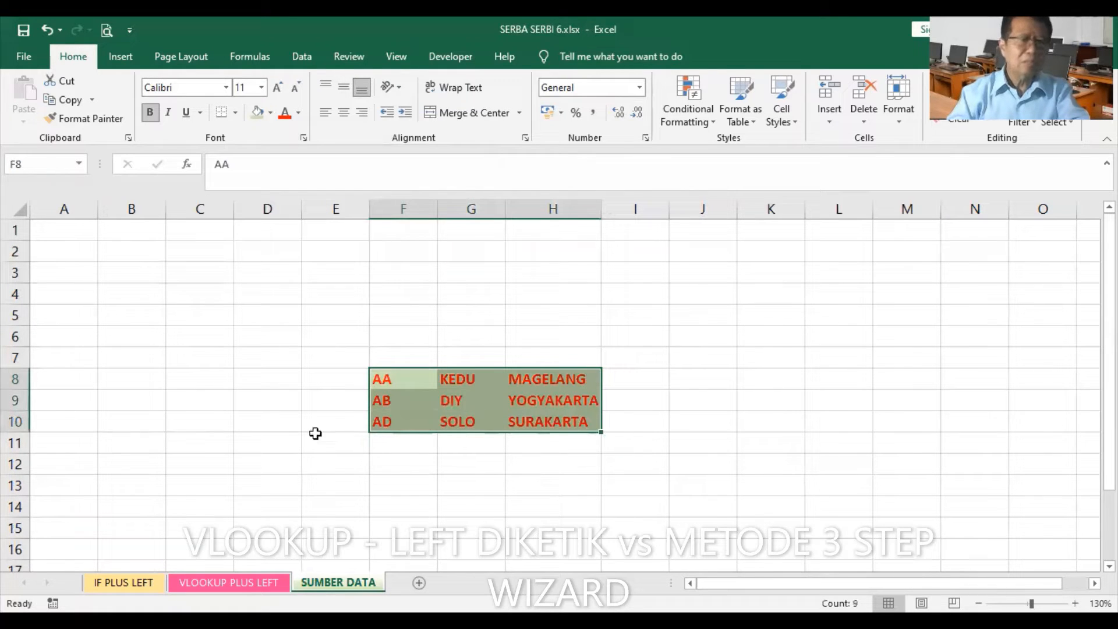
left_click(82, 101)
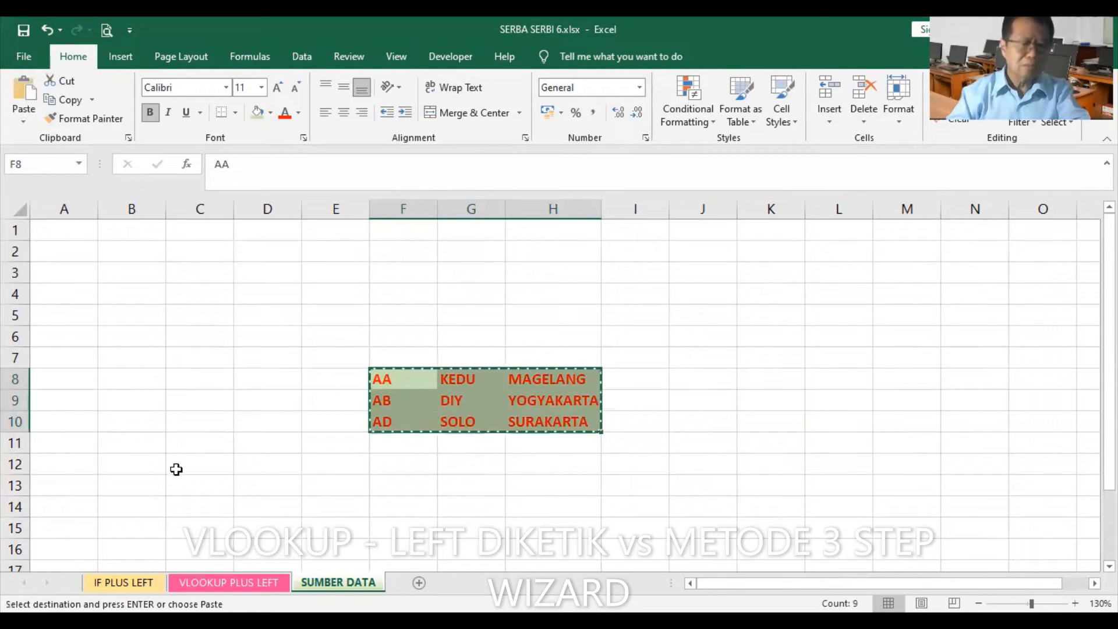
left_click(255, 574)
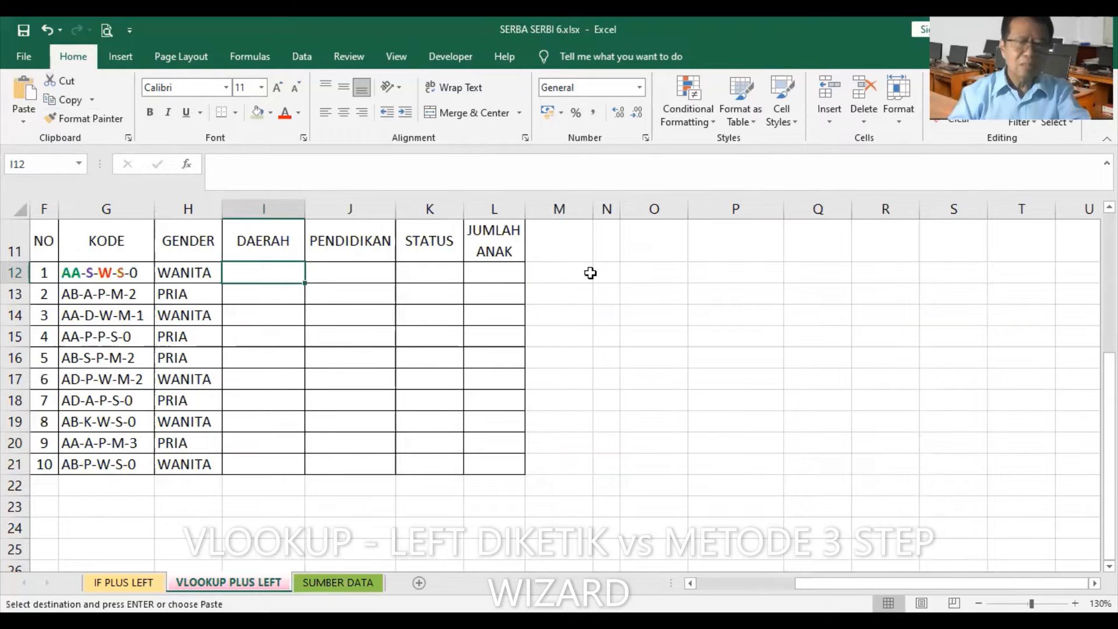
left_click(655, 256)
left_click(644, 278)
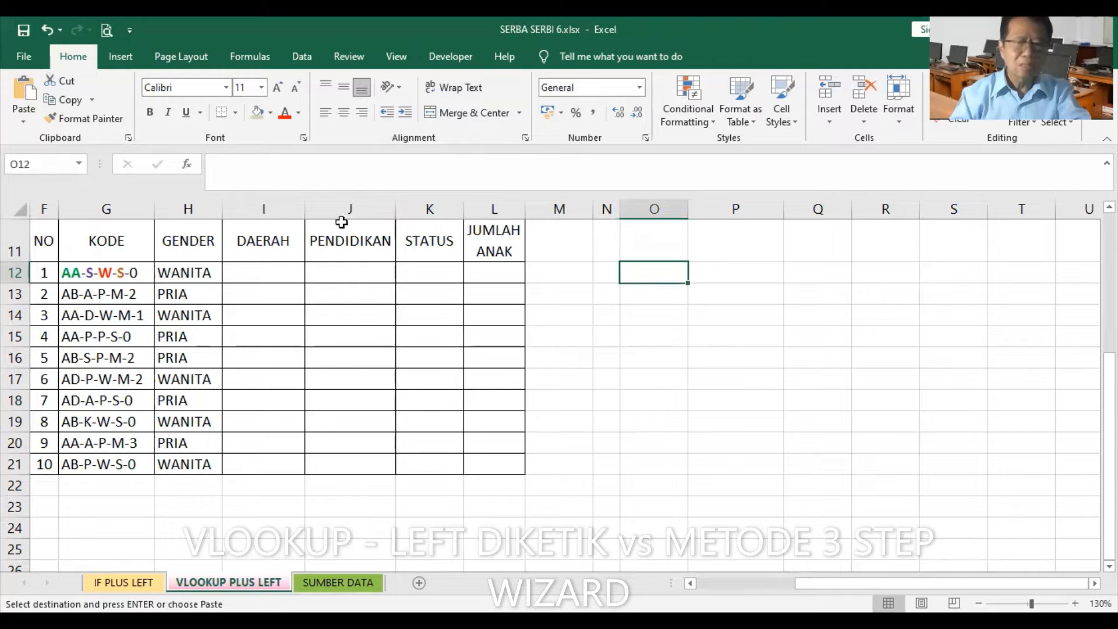
left_click(23, 92)
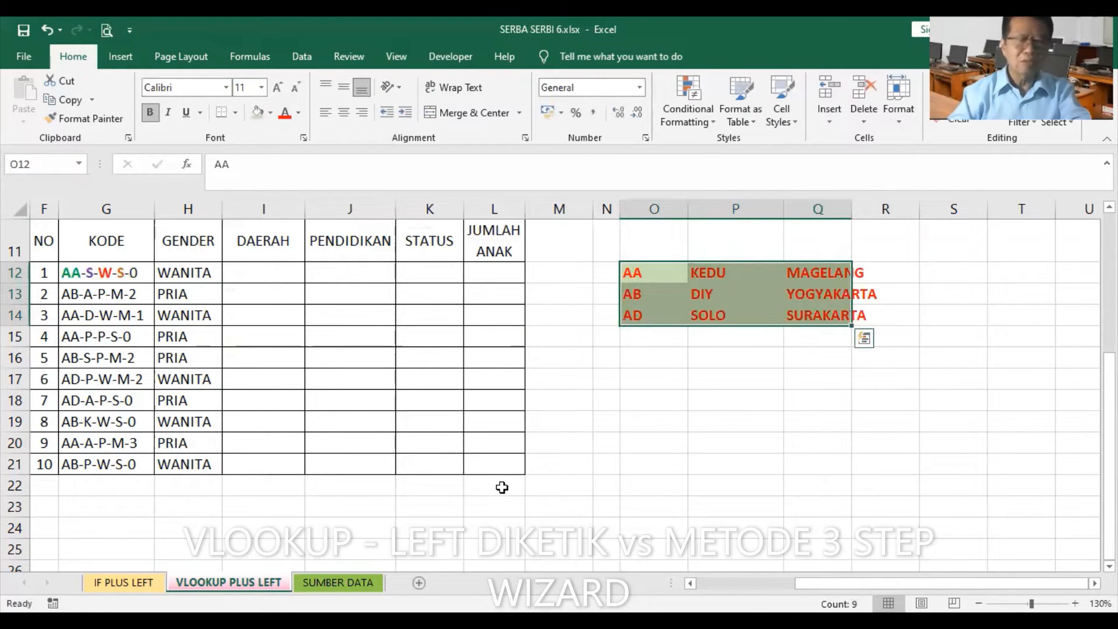
Begin a new DAERAH formula in I12 with =VLOOKUP(LEFT(G12,2), as the lookup value.
left_click(265, 275)
type("=")
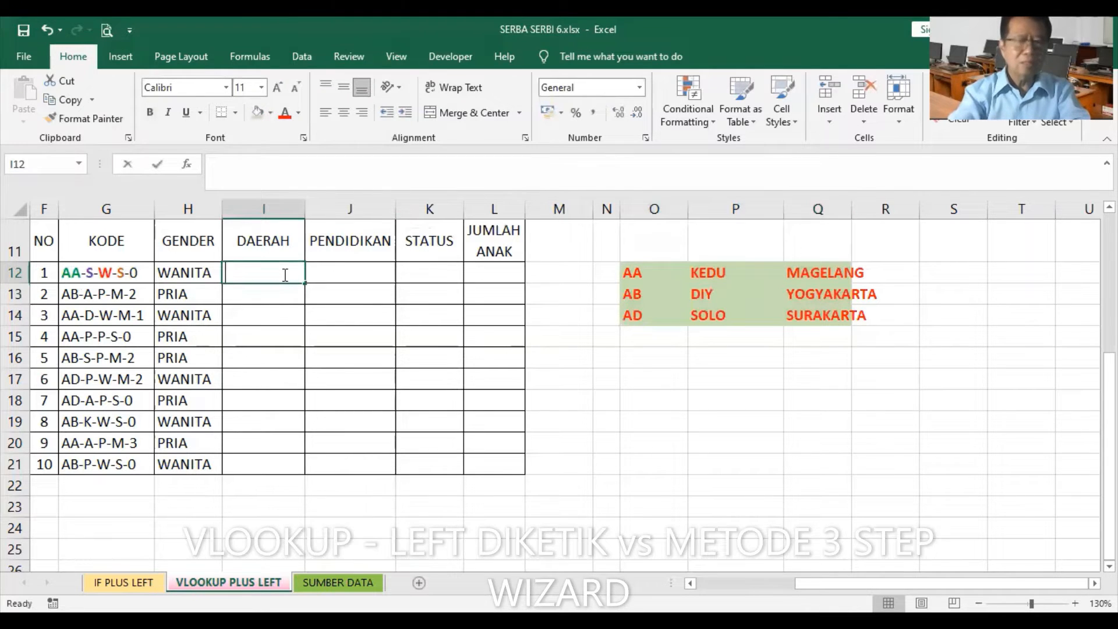
type("VLOOKUP")
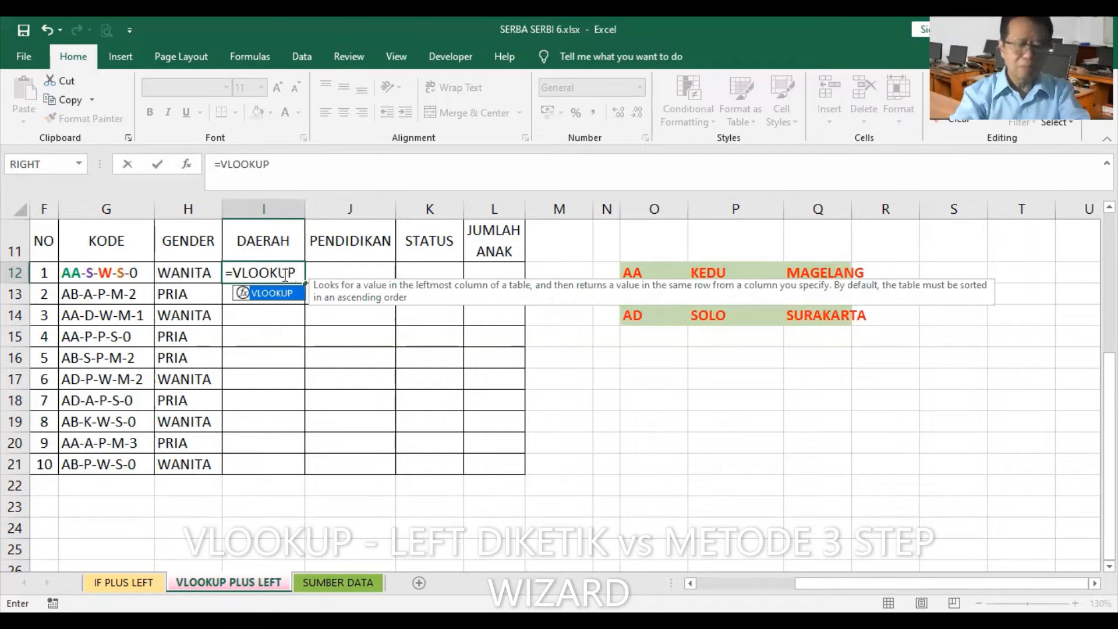
type("(")
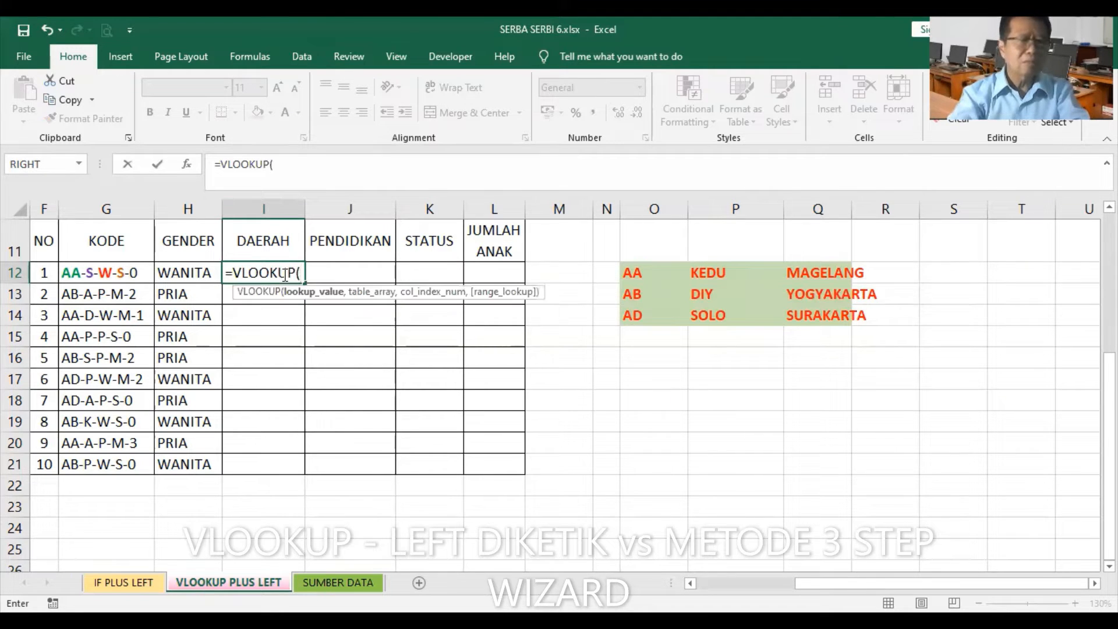
type("LEFT")
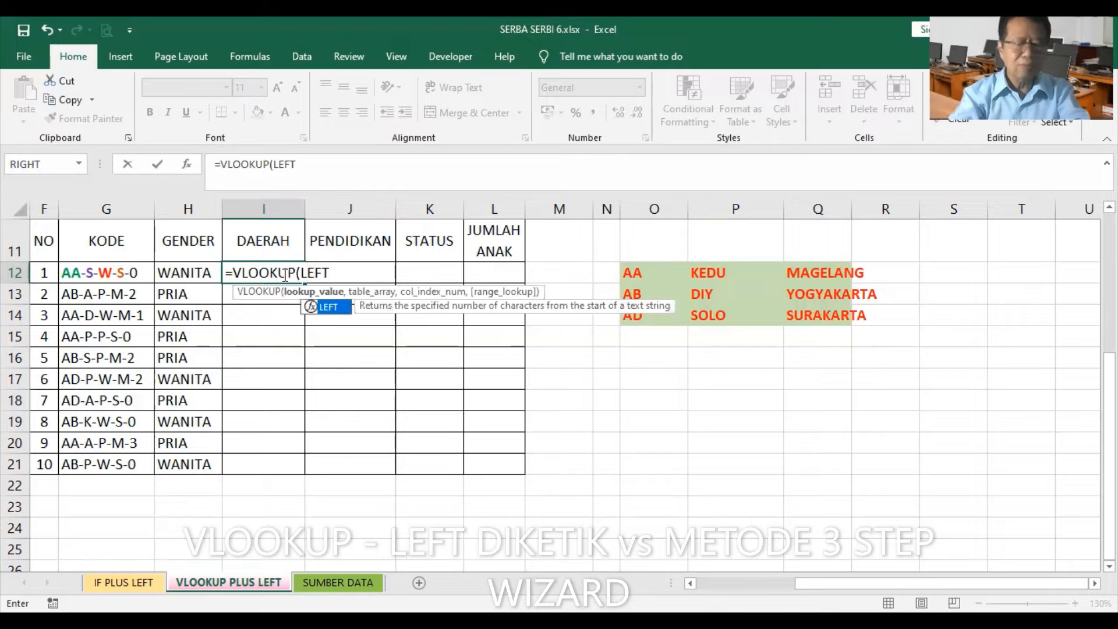
type("(")
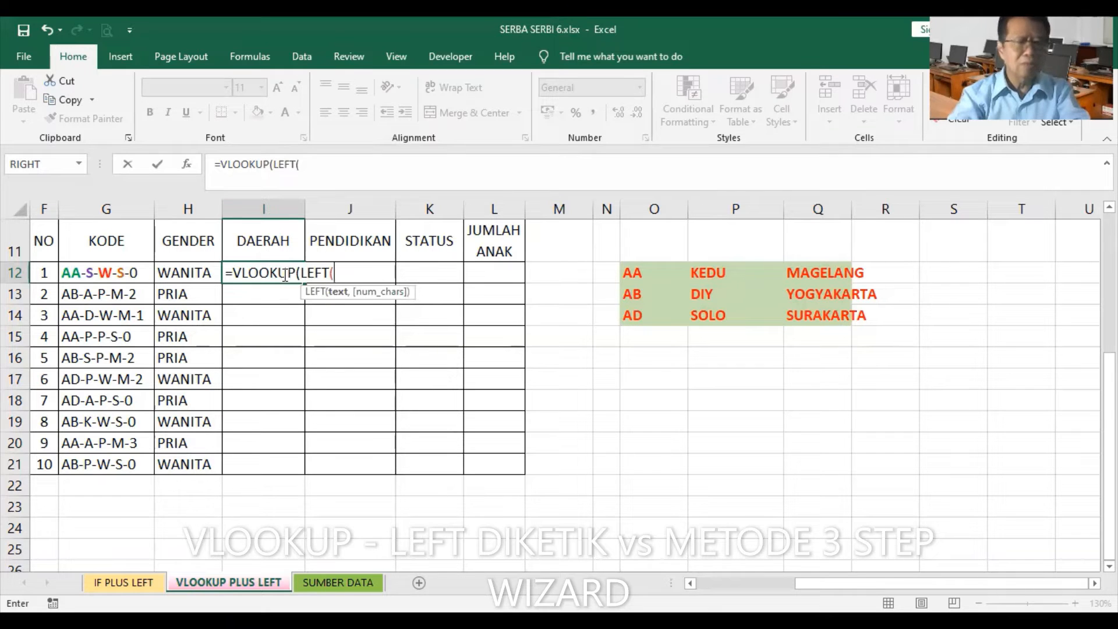
type("G12")
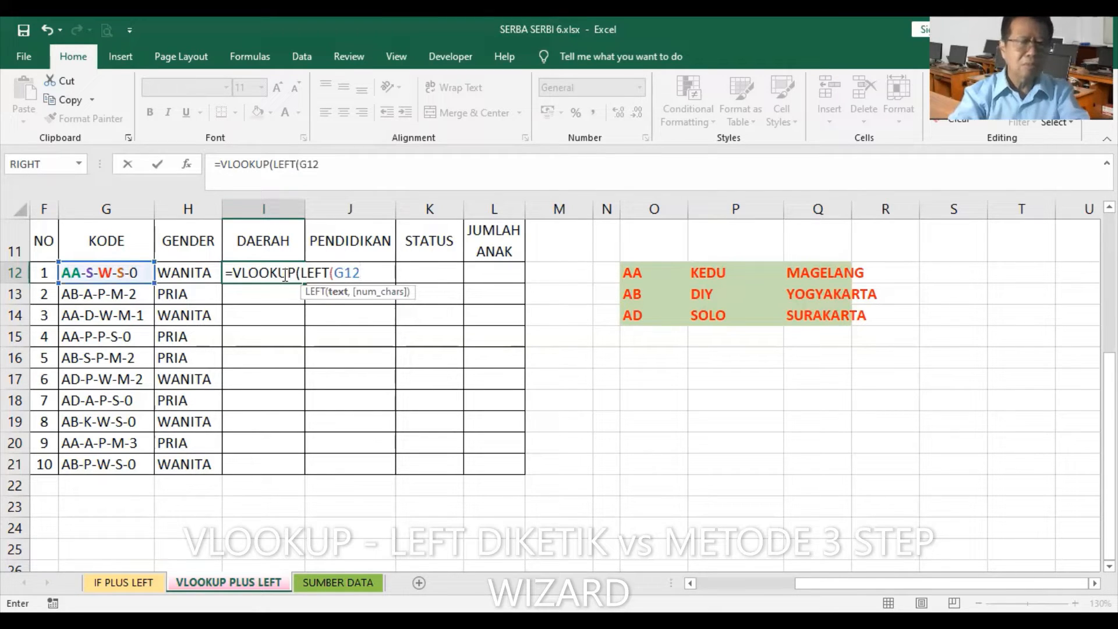
type(",1")
key("BackSpace")
type("2")
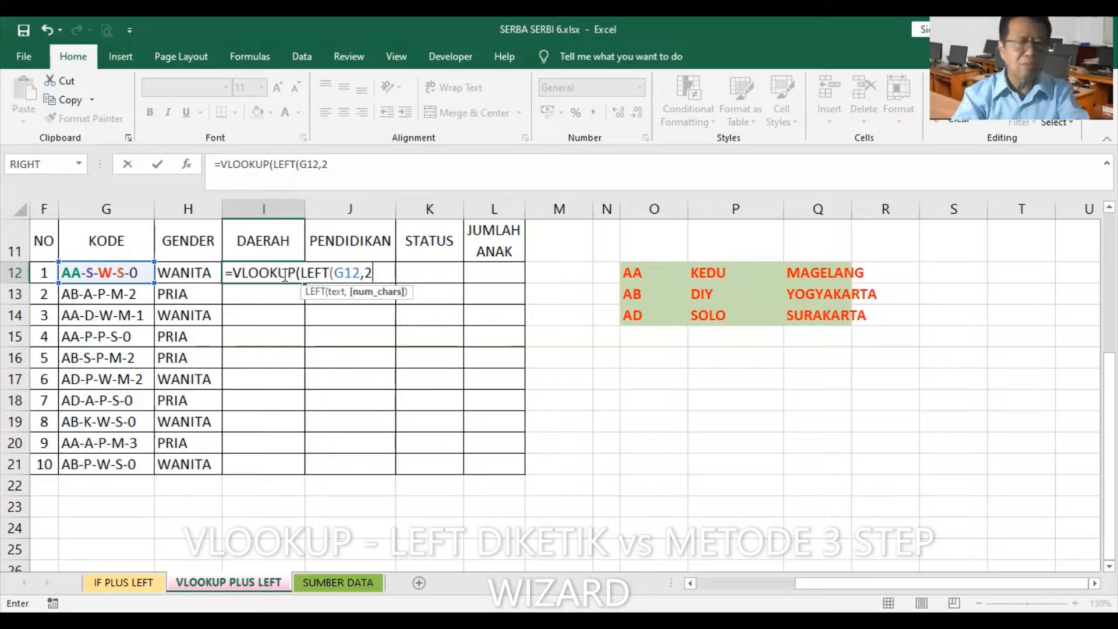
type(")")
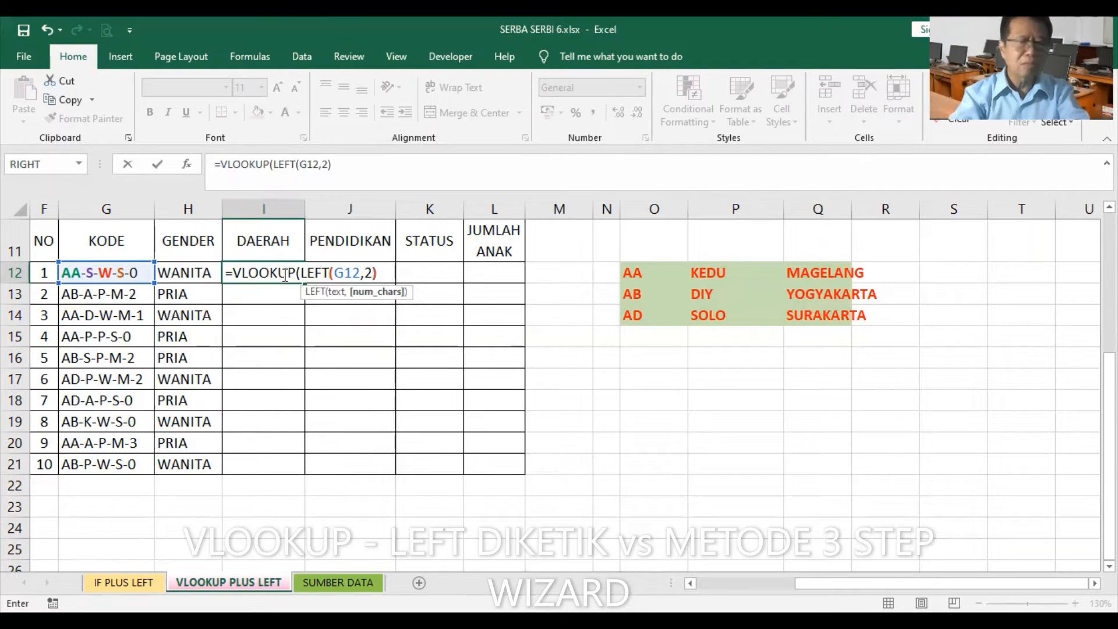
type(",")
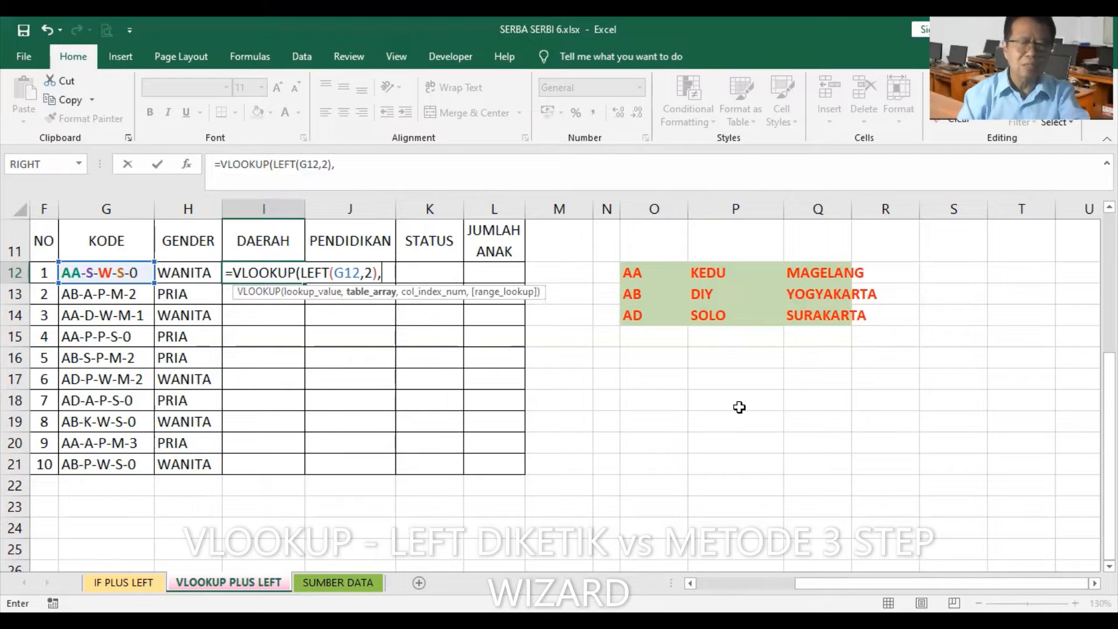
Complete the formula with absolute table array $O$12:$Q$14, column index 2 and range lookup 0, and fill it down to I21.
left_click_drag(635, 273, 697, 309)
key("shift+Right")
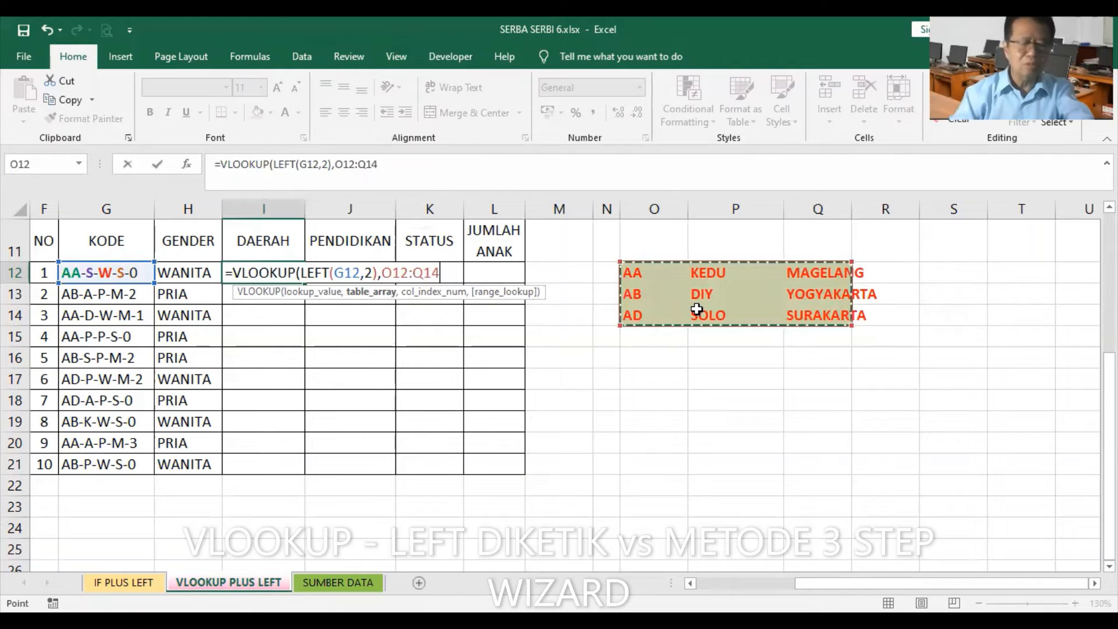
key("F4")
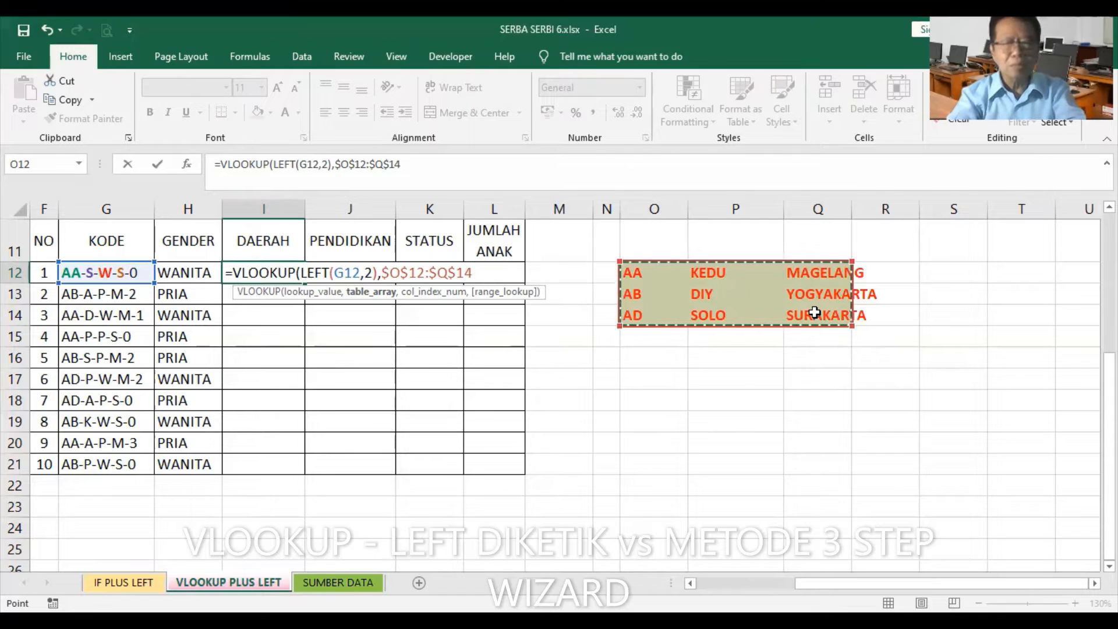
type(",")
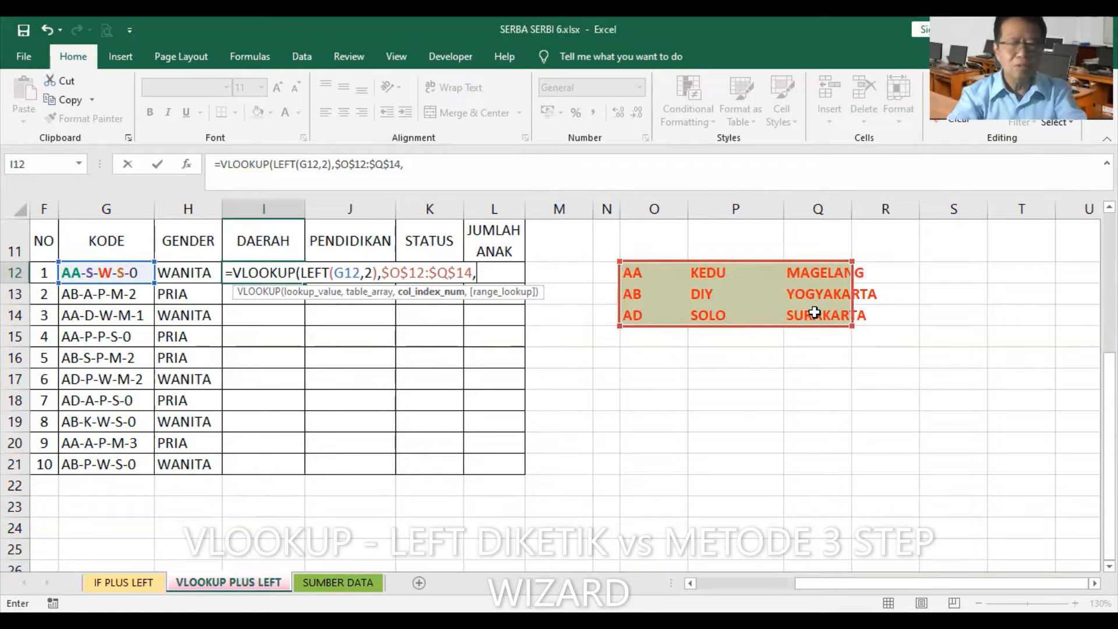
type("2")
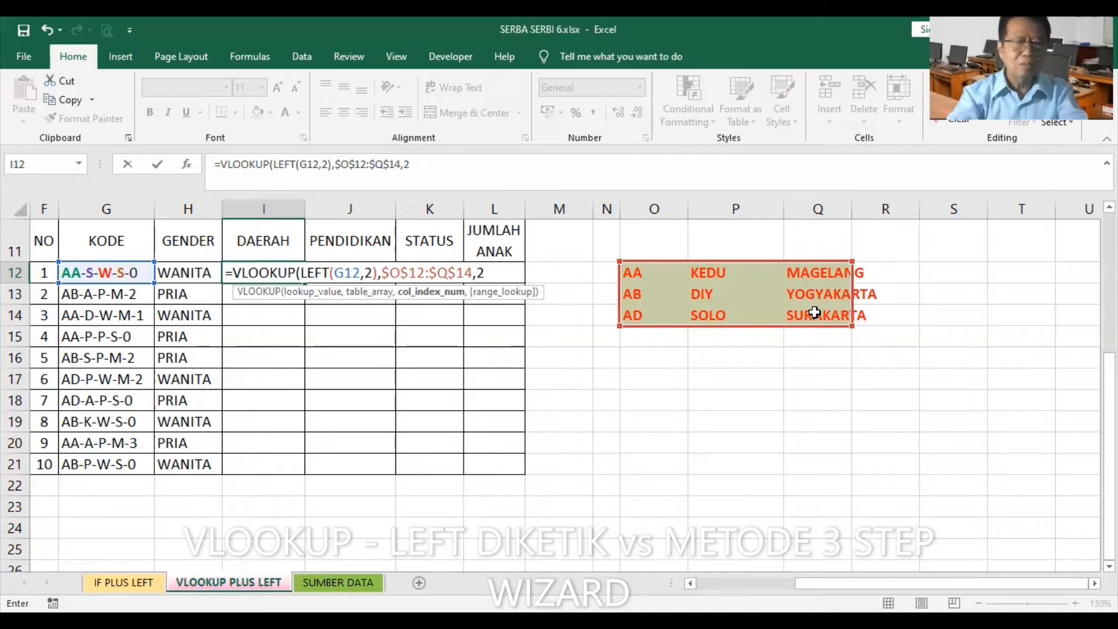
type(",0")
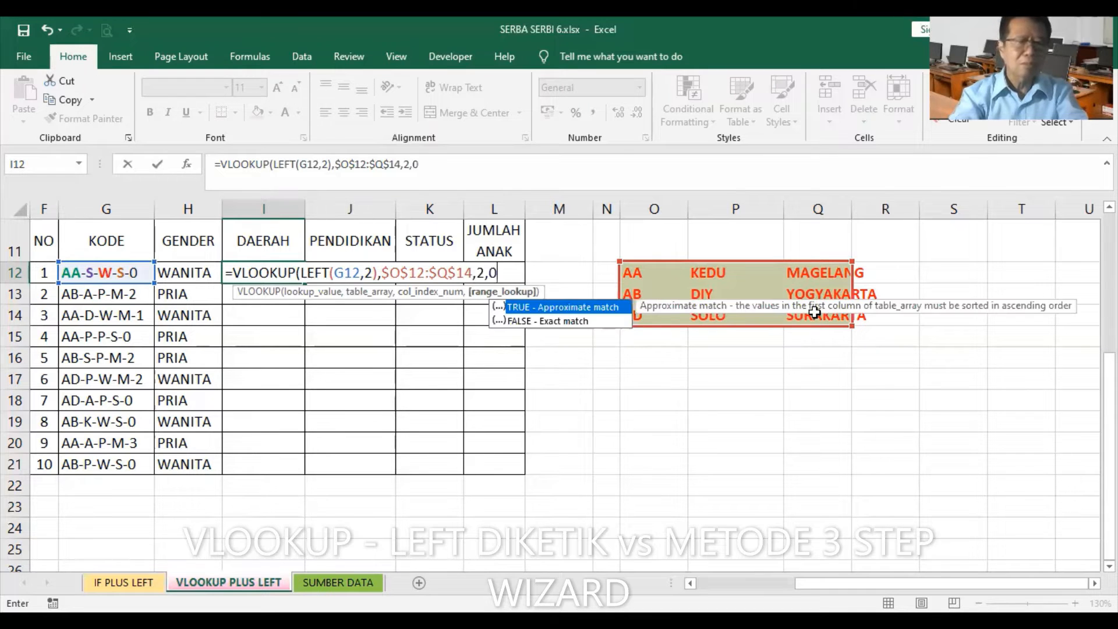
key("Return")
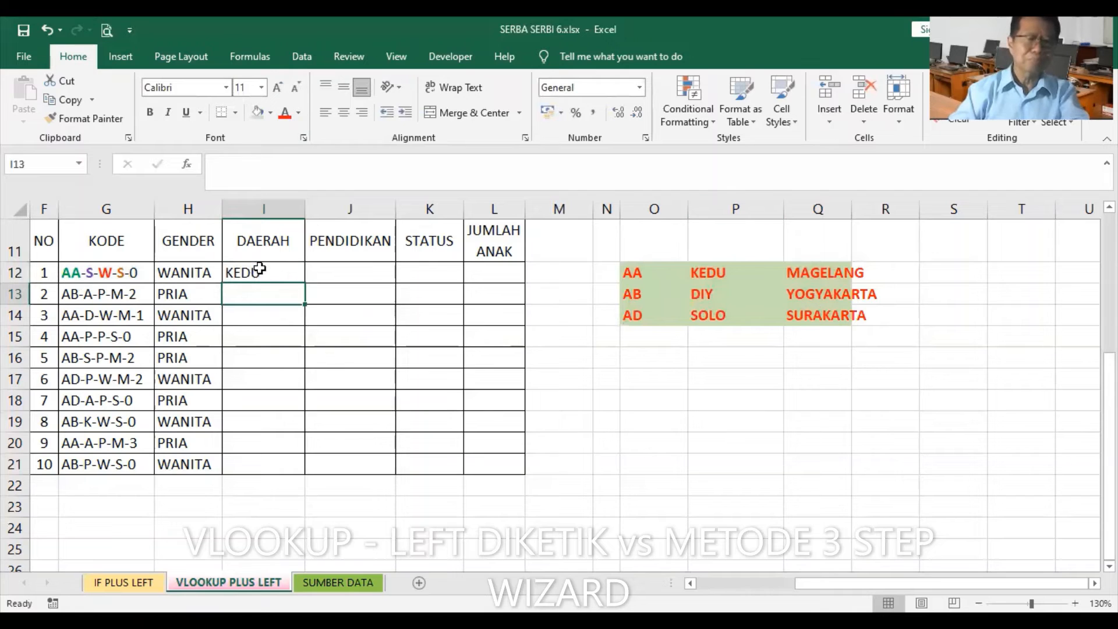
left_click(259, 269)
double_click(305, 282)
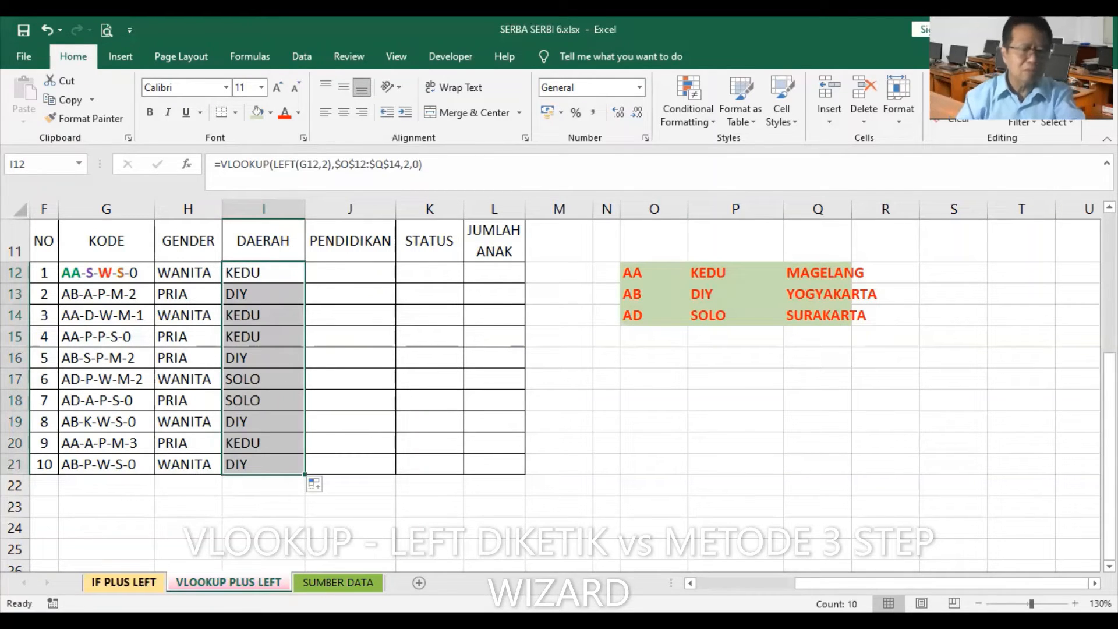
On the IF PLUS LEFT sheet, restore the working DAERAH formula in I12 by filling it upward from I13.
left_click(124, 582)
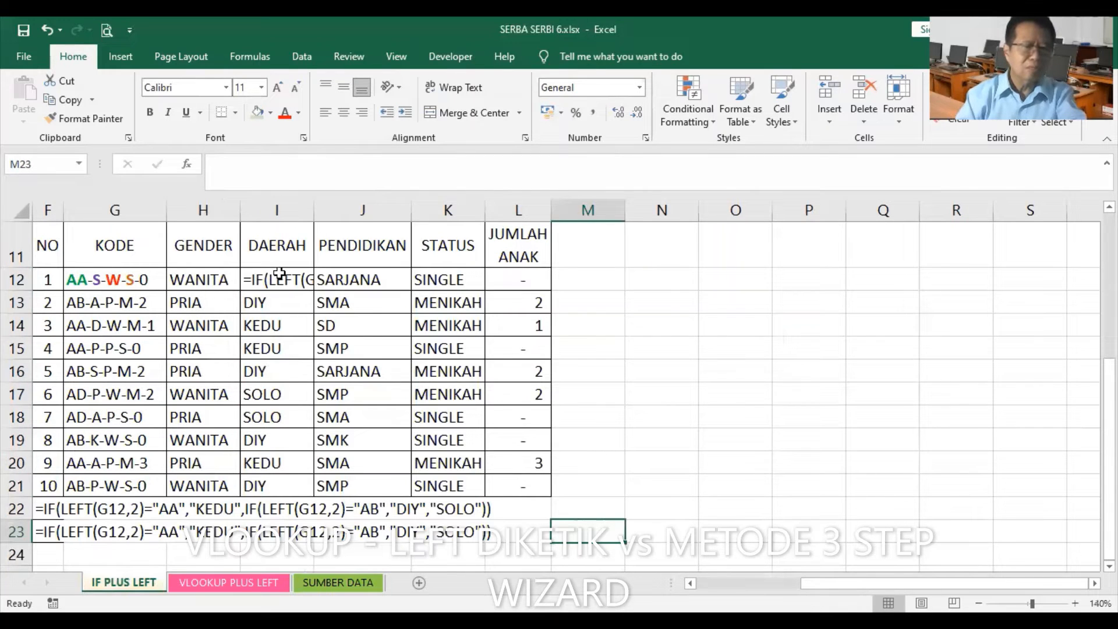
left_click(278, 301)
left_click_drag(312, 301, 315, 281)
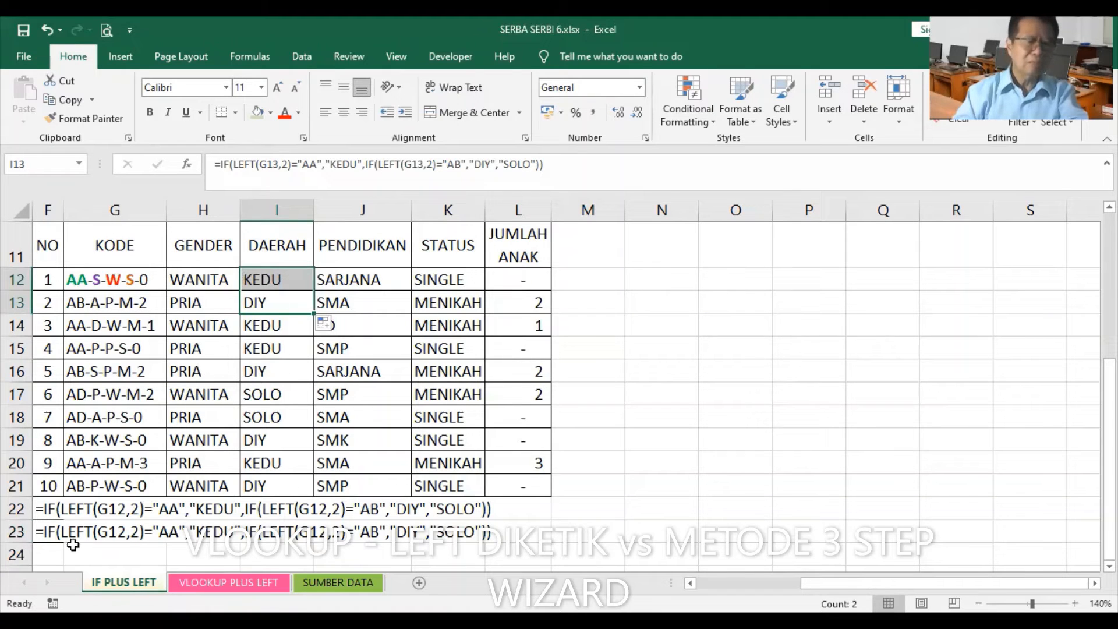
Copy the IF formula text from F22 of the IF PLUS LEFT sheet to F22 of the VLOOKUP PLUS LEFT sheet.
left_click(51, 508)
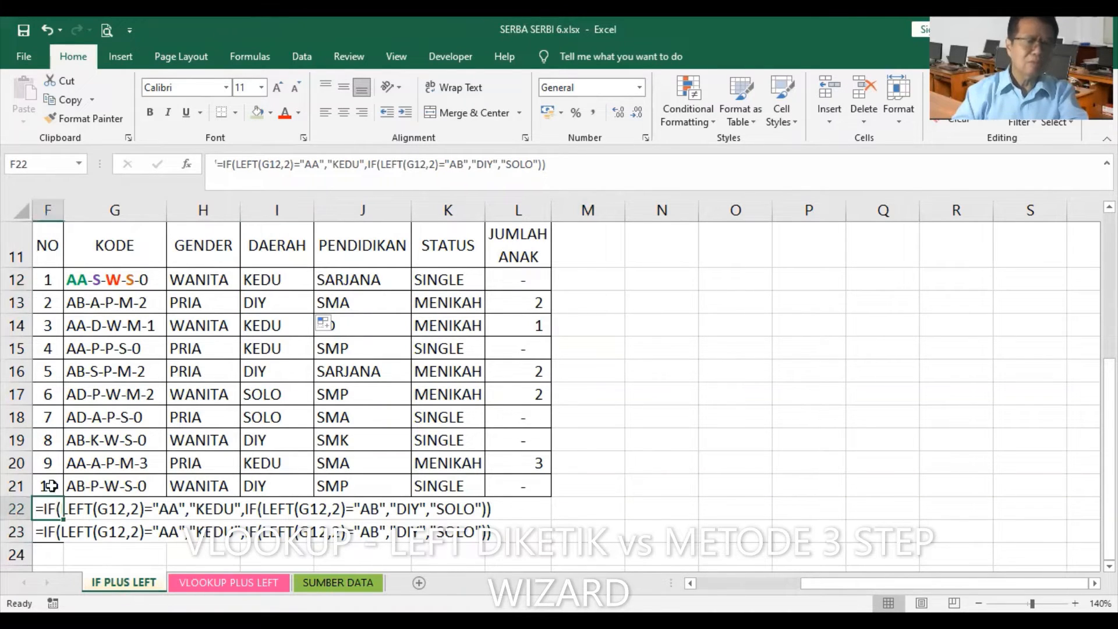
left_click(62, 82)
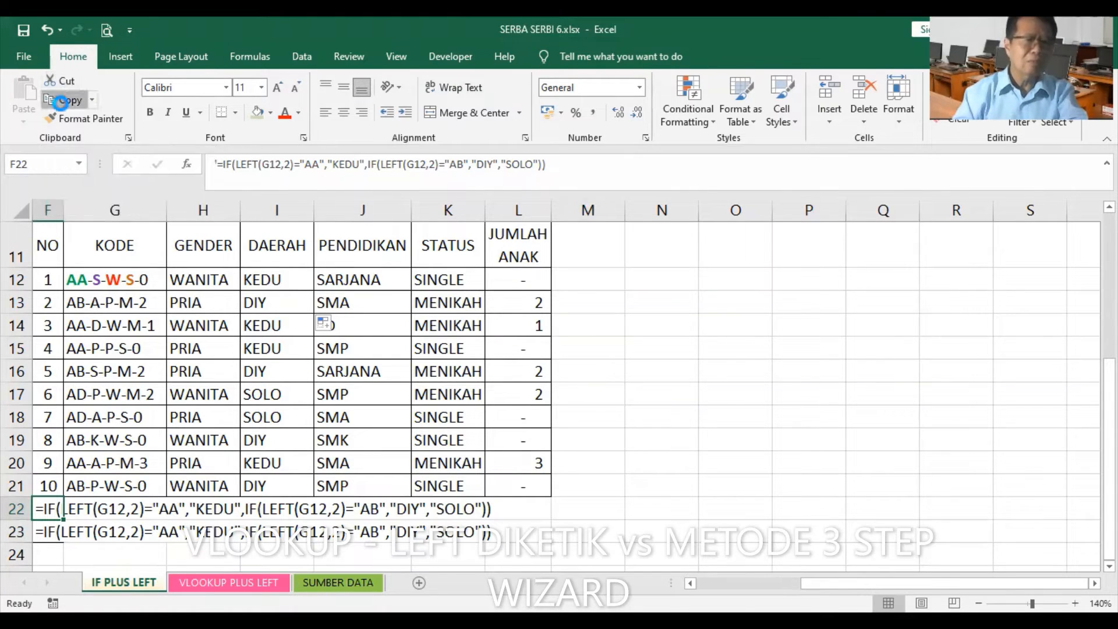
left_click(228, 583)
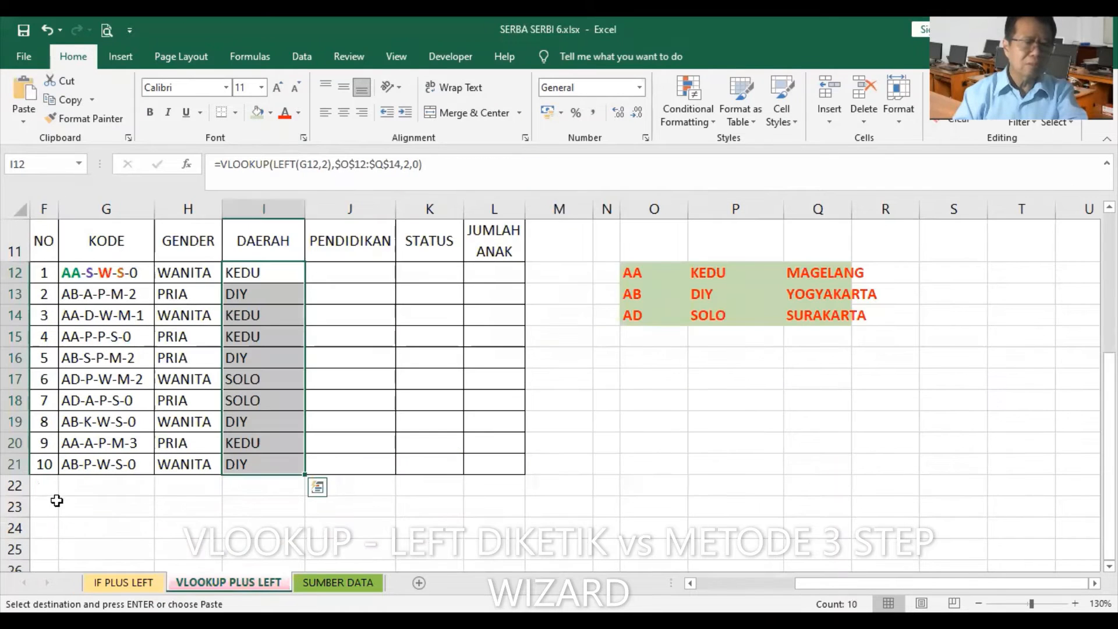
left_click(40, 489)
left_click(22, 92)
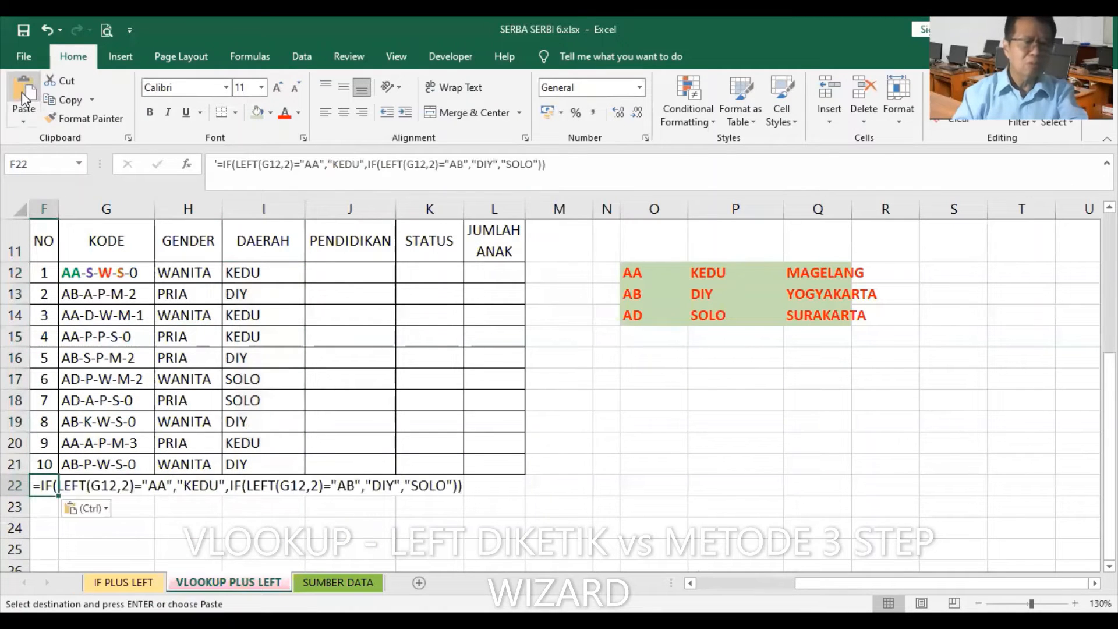
Turn the VLOOKUP formula in I12 into displayed text with a leading apostrophe.
left_click(248, 269)
left_click(216, 162)
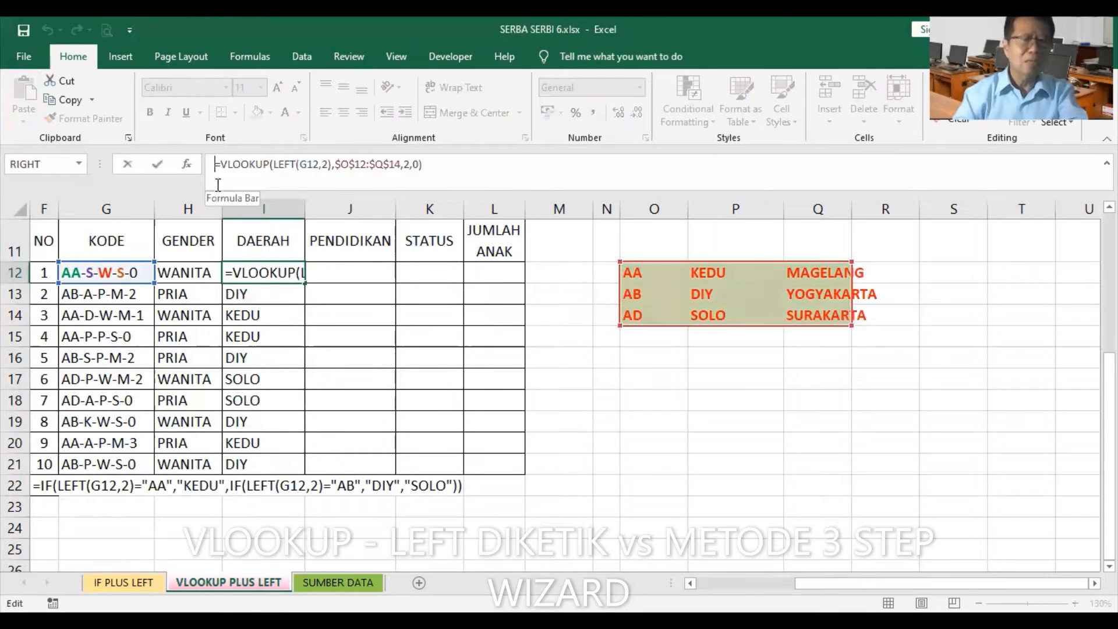
type("'")
key("Return")
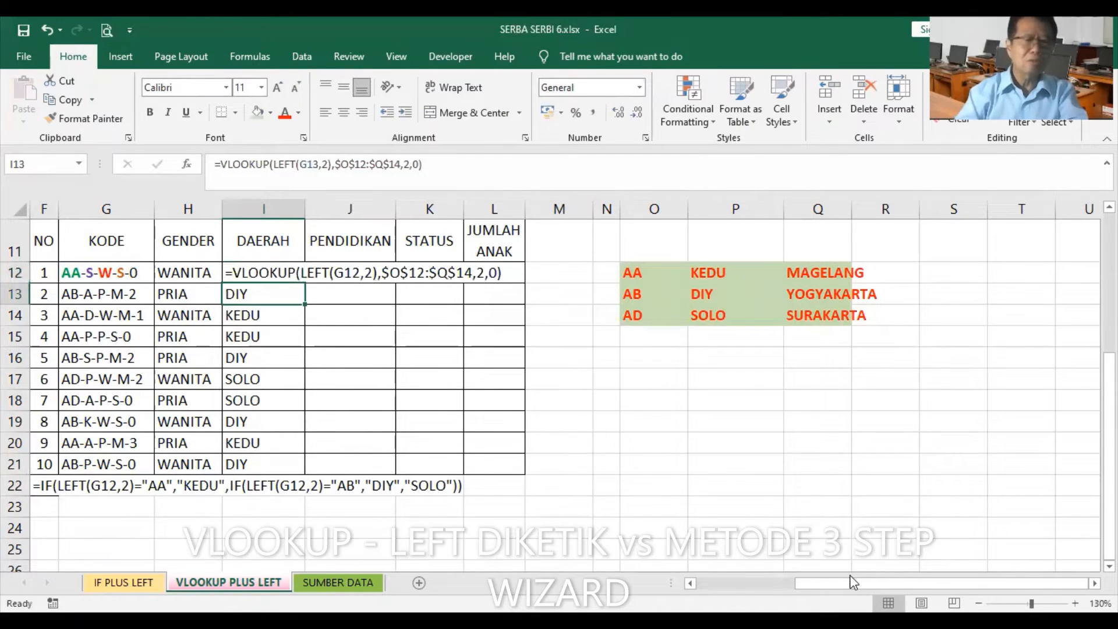
Copy the VLOOKUP formula text from I12 to F23, directly below the IF formula text.
left_click(251, 273)
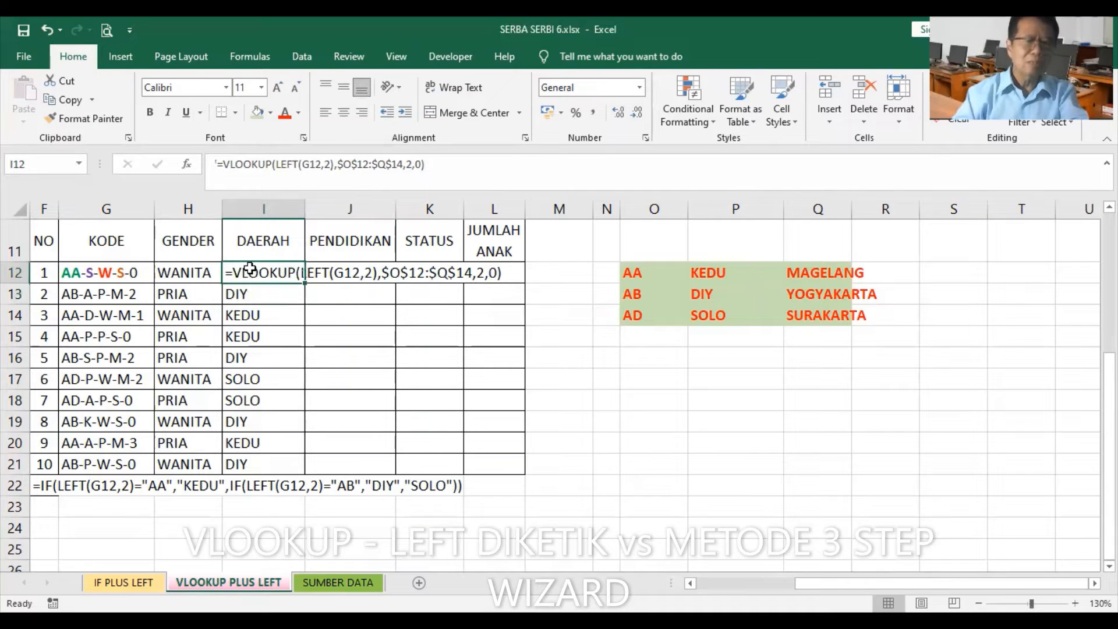
left_click(70, 100)
left_click(42, 509)
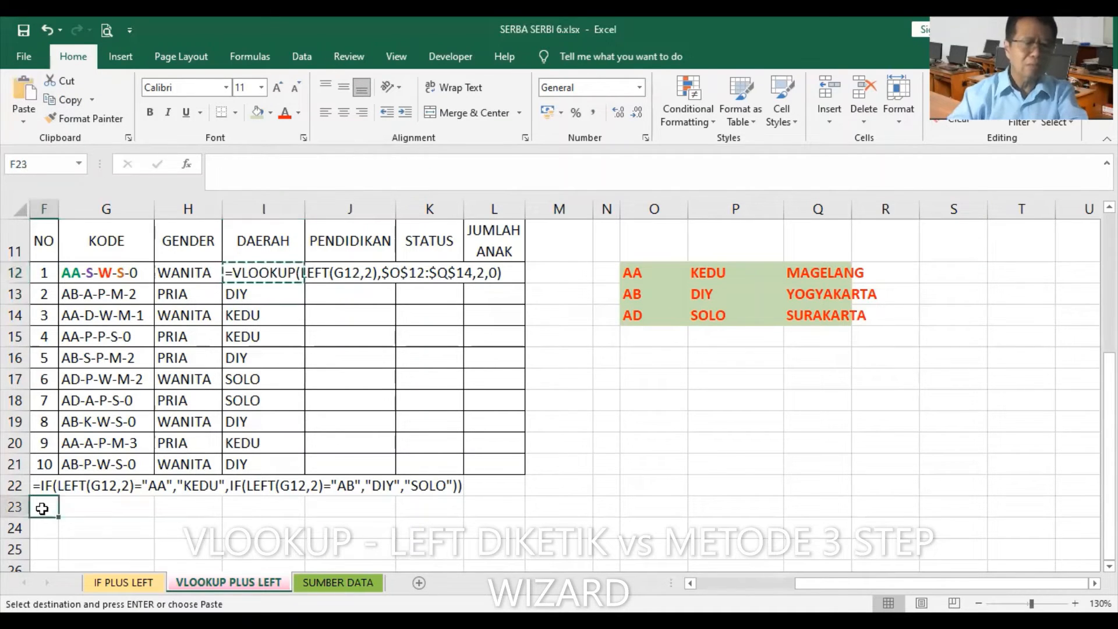
key("Return")
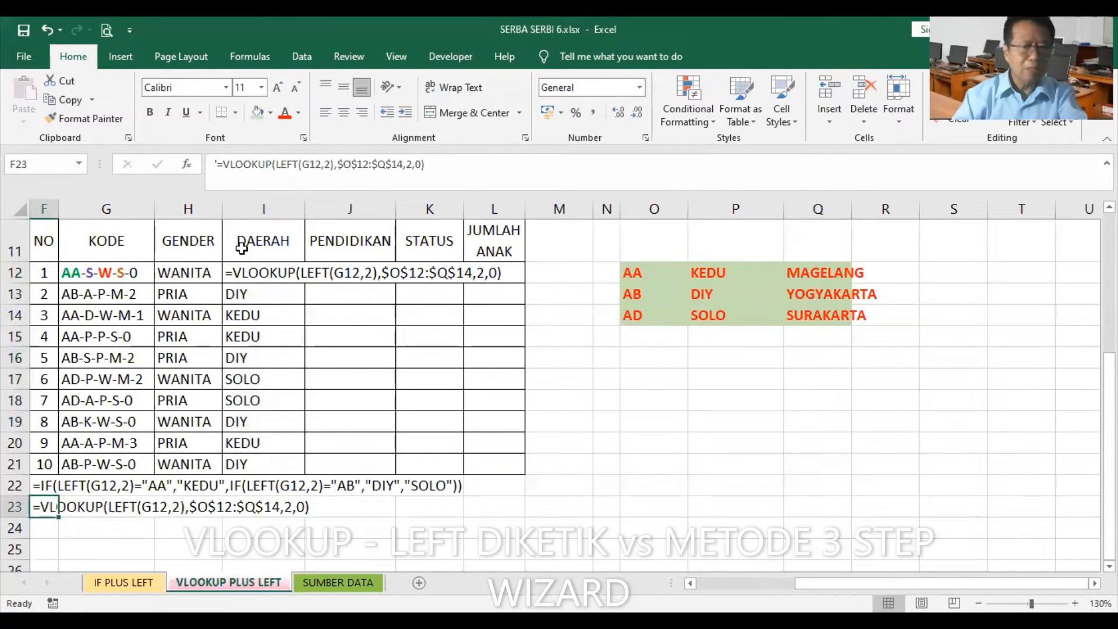
Remove the leading apostrophe in I12 so the cell holds the working VLOOKUP formula again.
left_click(251, 271)
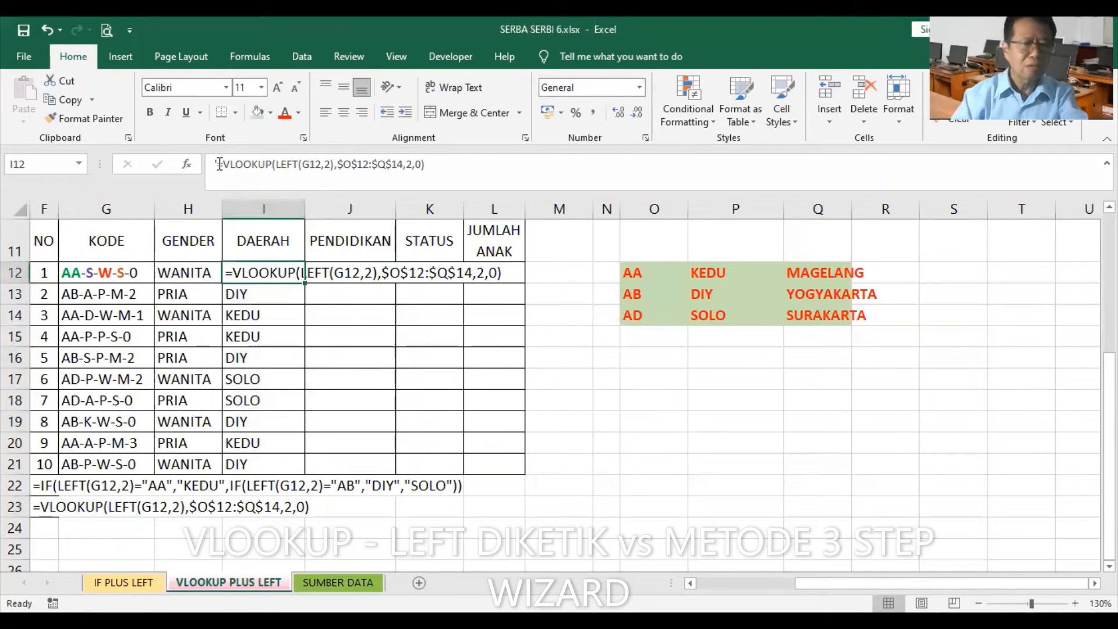
left_click(220, 164)
key("BackSpace")
key("Return")
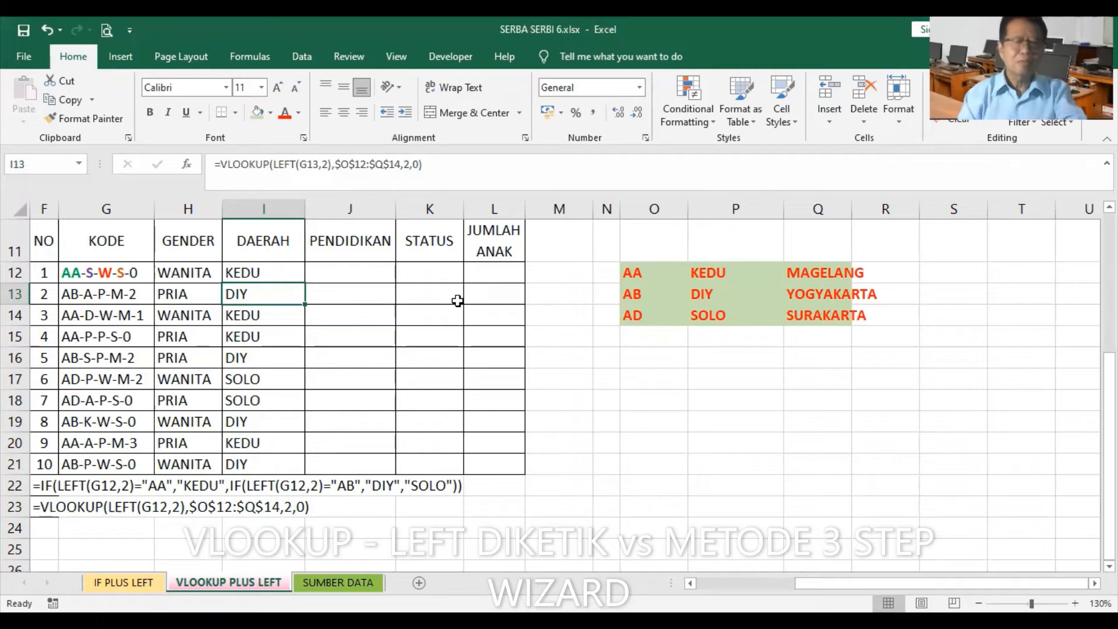
Clear the contents of row 22 and the DAERAH formulas in I12:I21.
left_click(16, 488)
key("Delete")
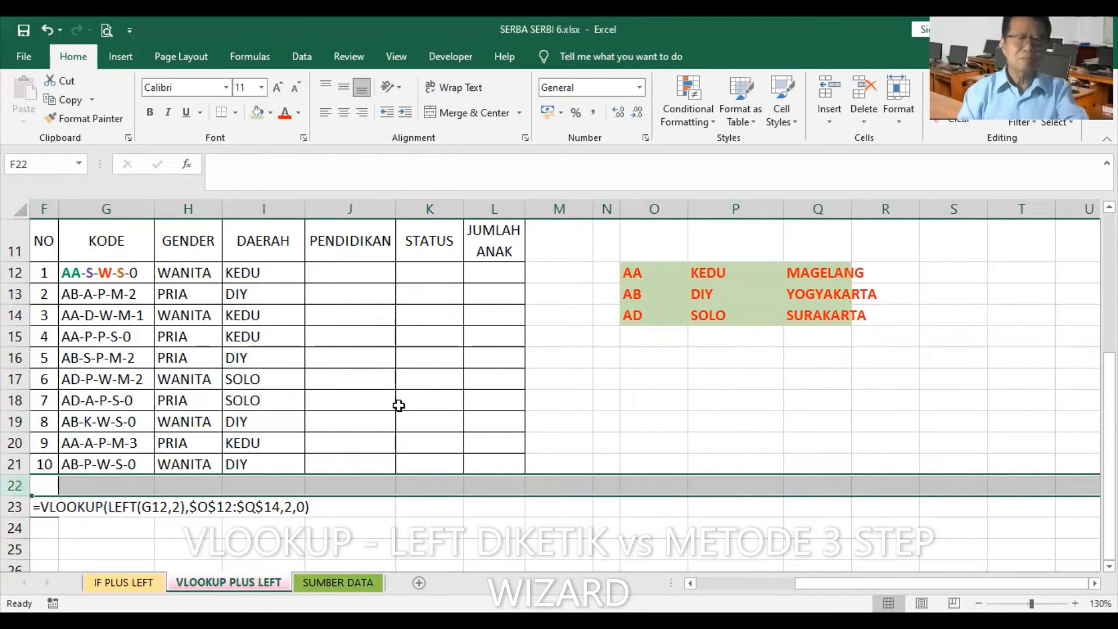
left_click(260, 274)
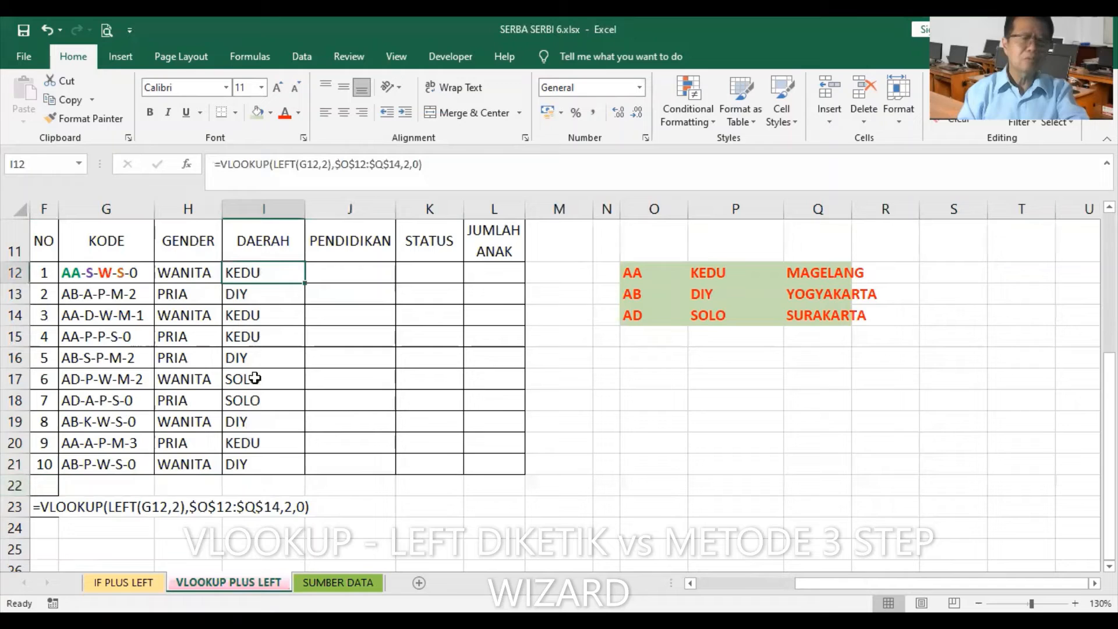
left_click(247, 463, "shift")
key("Delete")
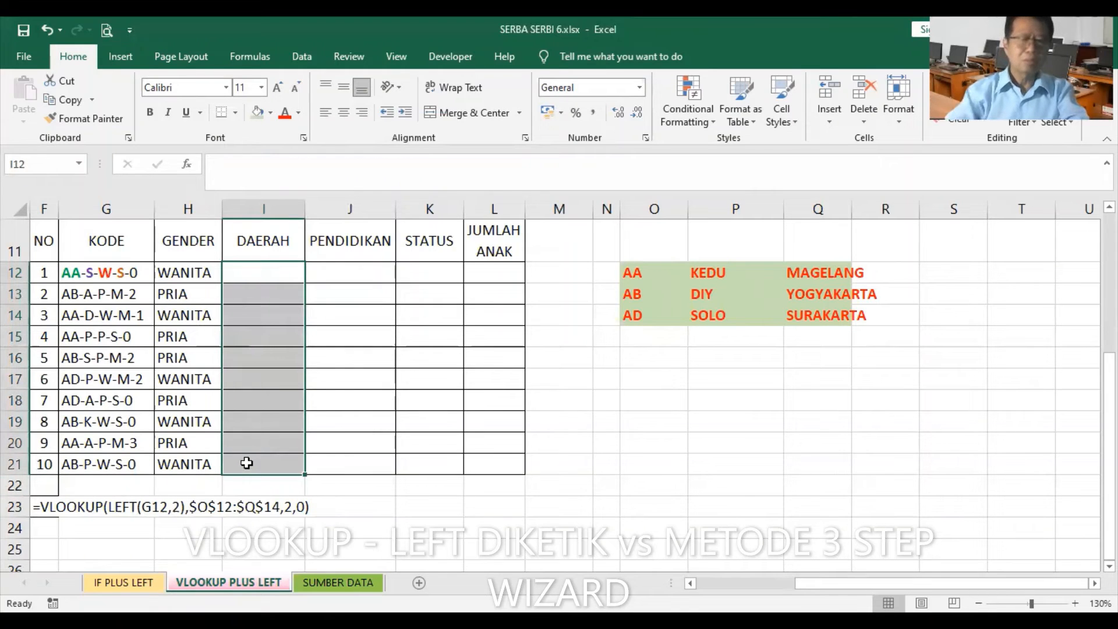
Undo the clearing of the DAERAH formulas and of row 22.
left_click(259, 270)
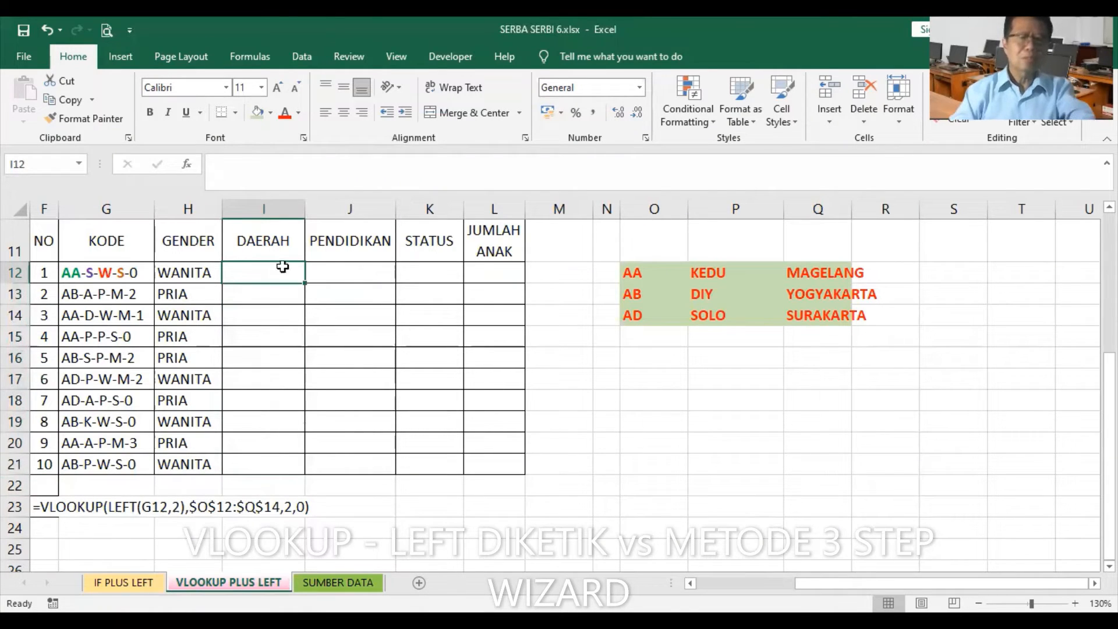
left_click_drag(643, 272, 793, 313)
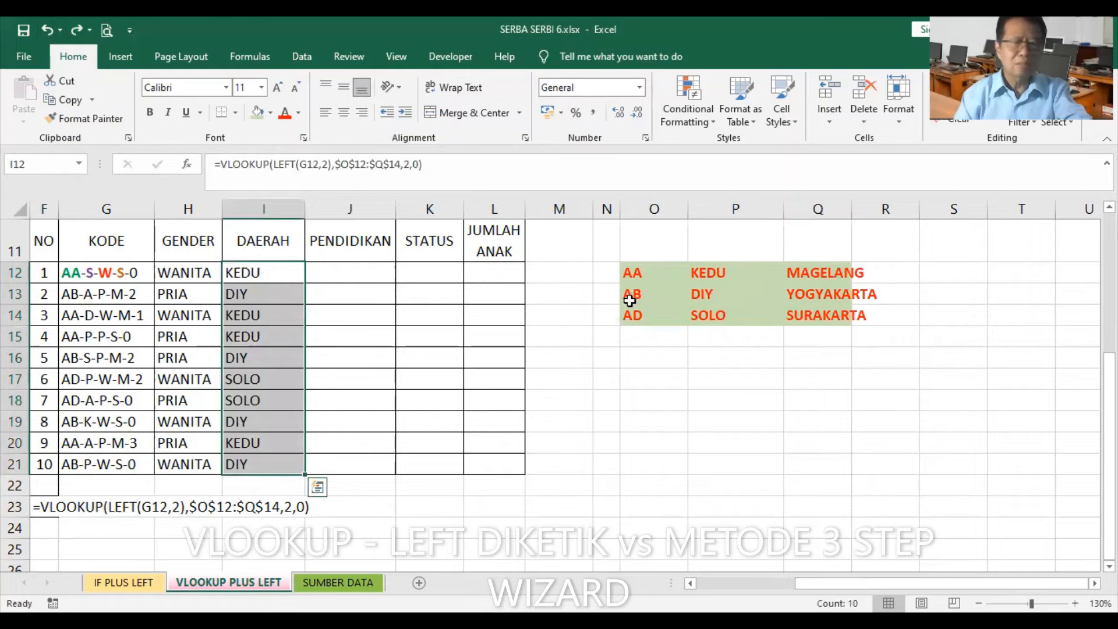
left_click(46, 28)
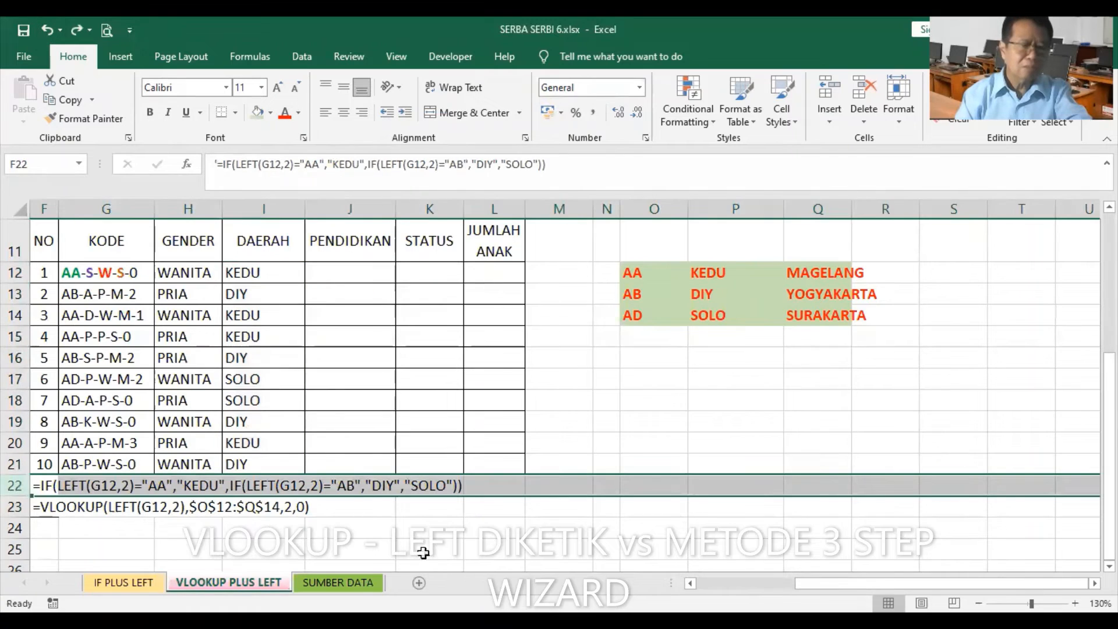
left_click(317, 545)
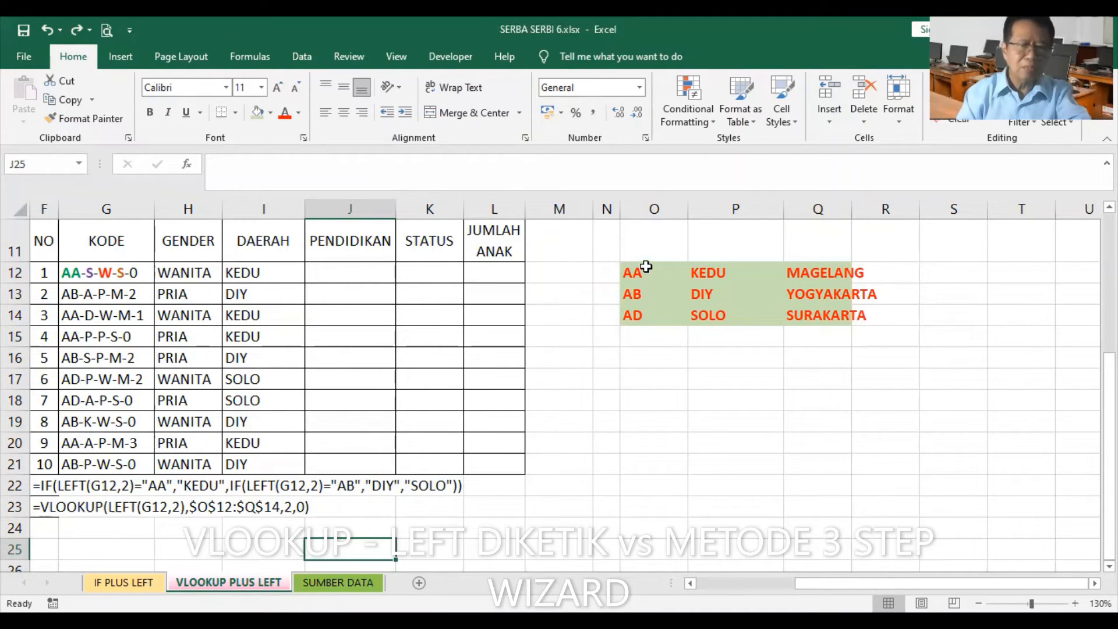
Move the lookup table from O12:Q14 to F8:H10 on the SUMBER DATA sheet by cutting and pasting it.
left_click(246, 272)
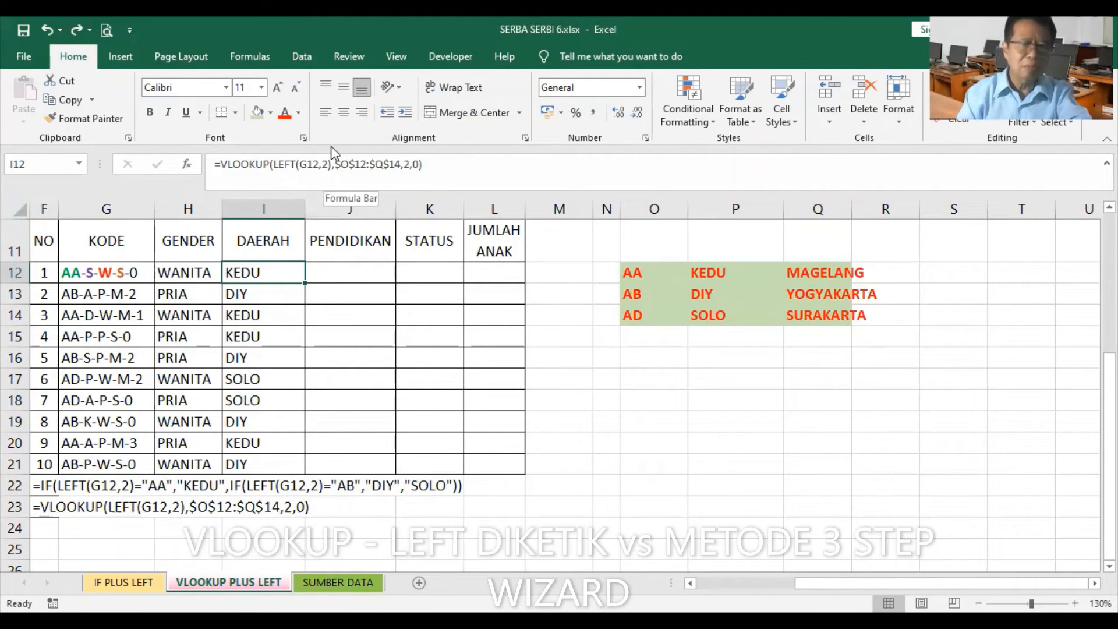
left_click(643, 271)
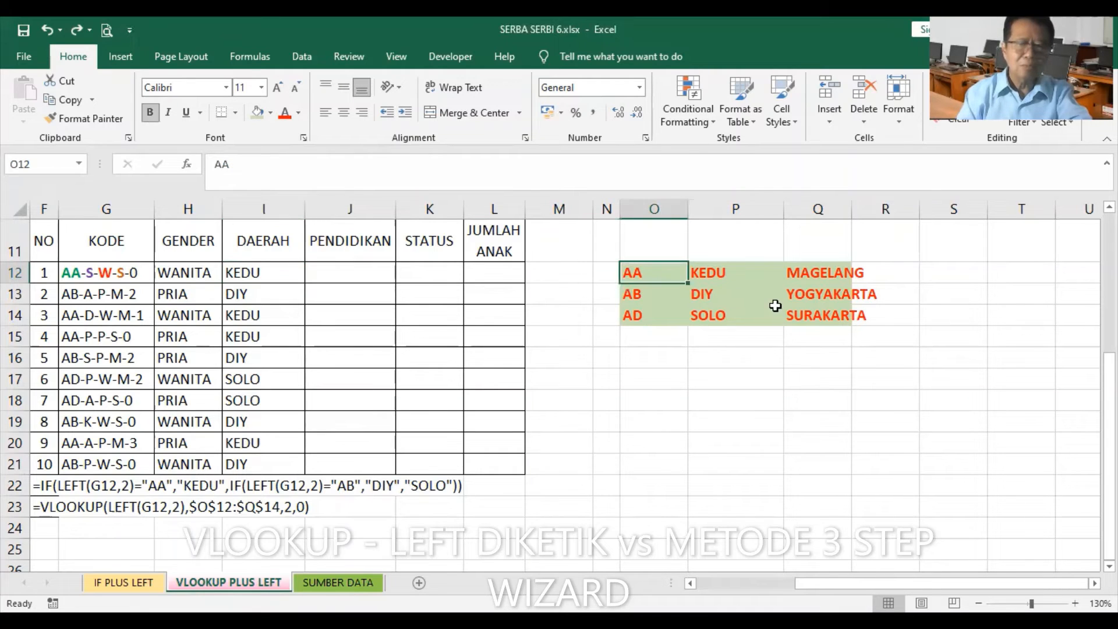
left_click(785, 312, "shift")
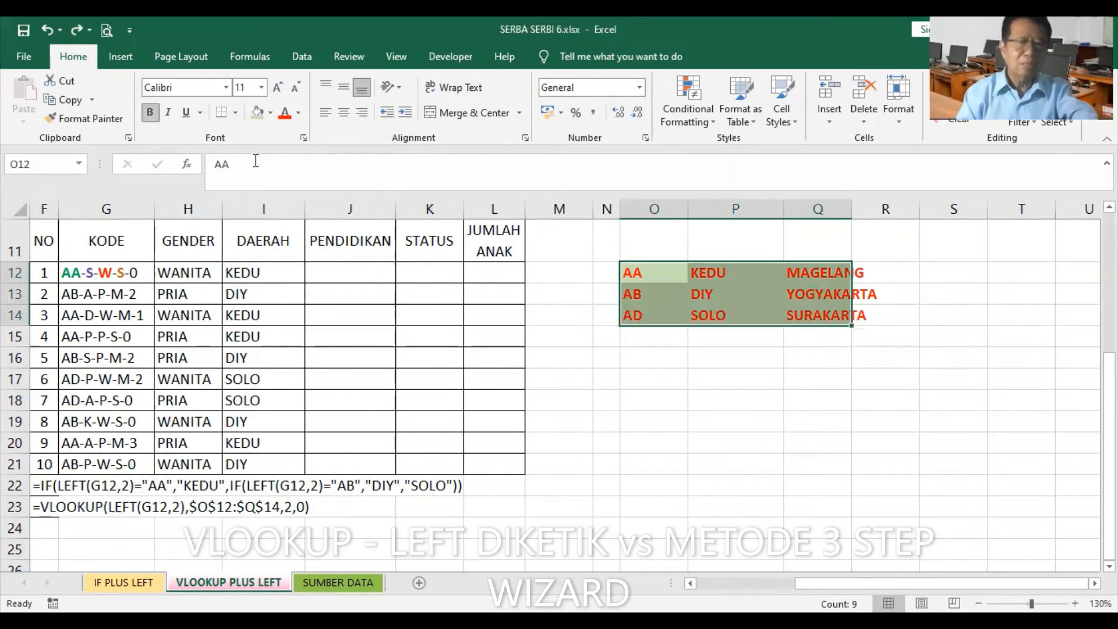
left_click(63, 77)
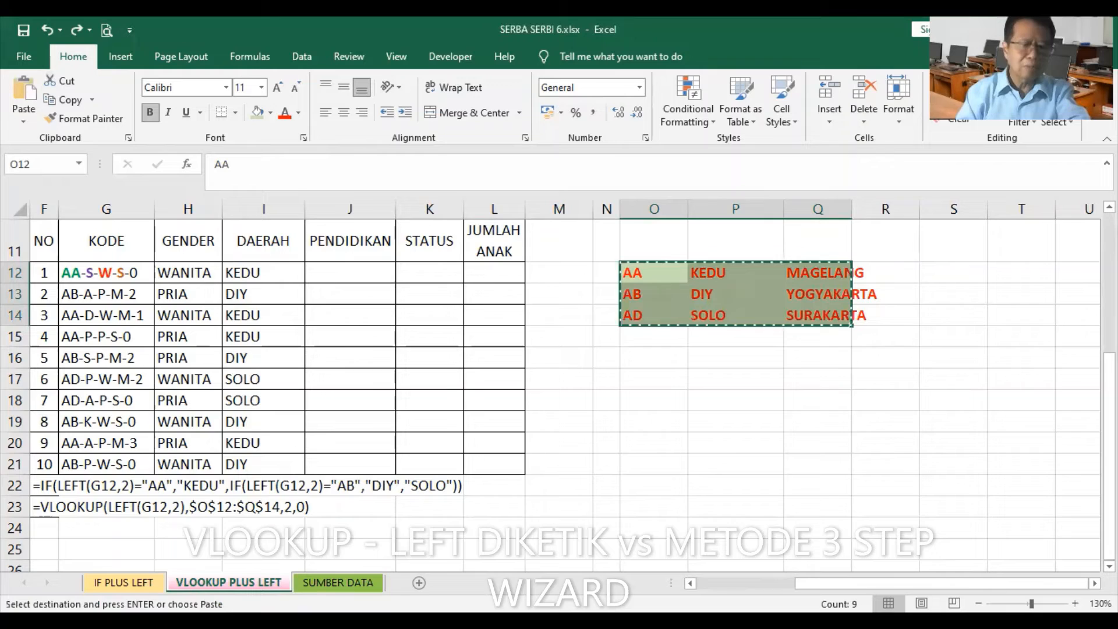
left_click(337, 583)
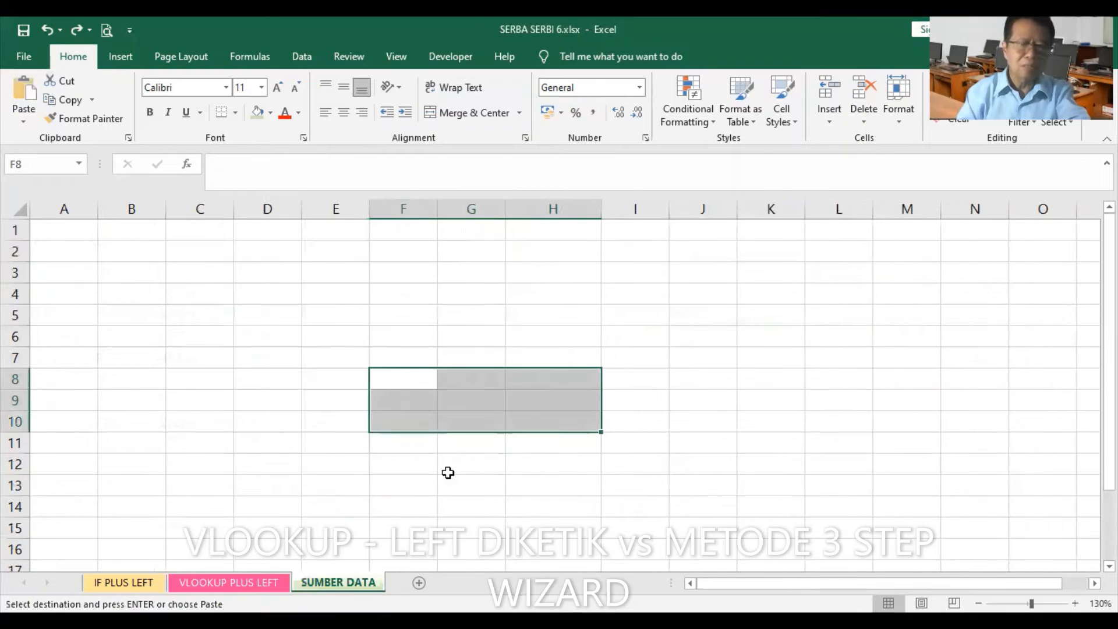
left_click(23, 92)
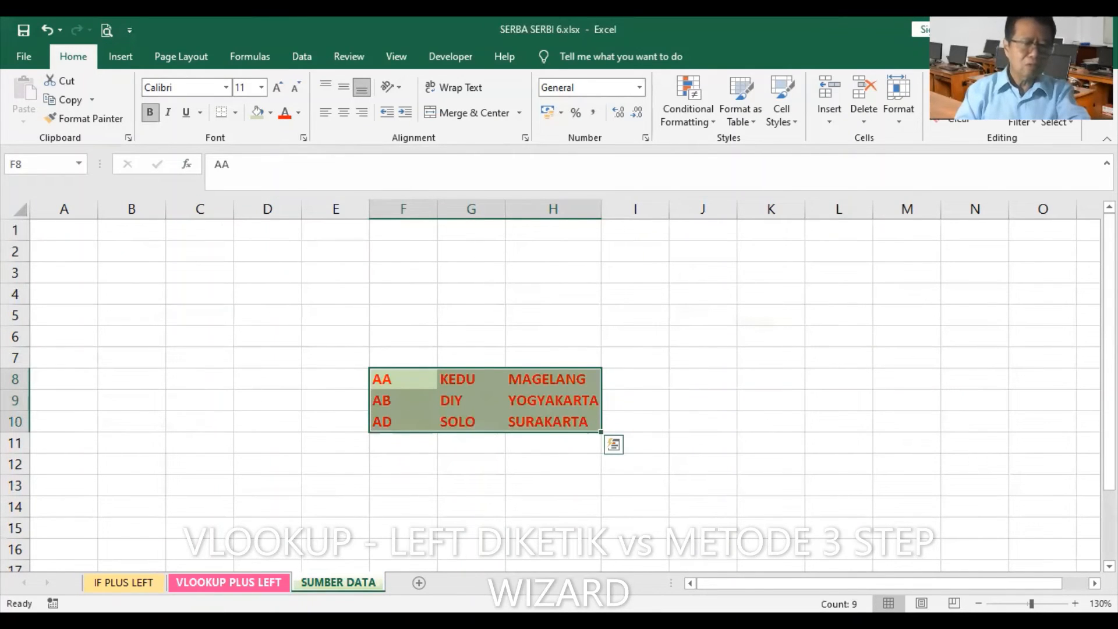
On the VLOOKUP PLUS LEFT sheet, clear the DAERAH formulas in I12:I21 and the IF formula text in F22.
left_click(210, 582)
left_click(264, 271)
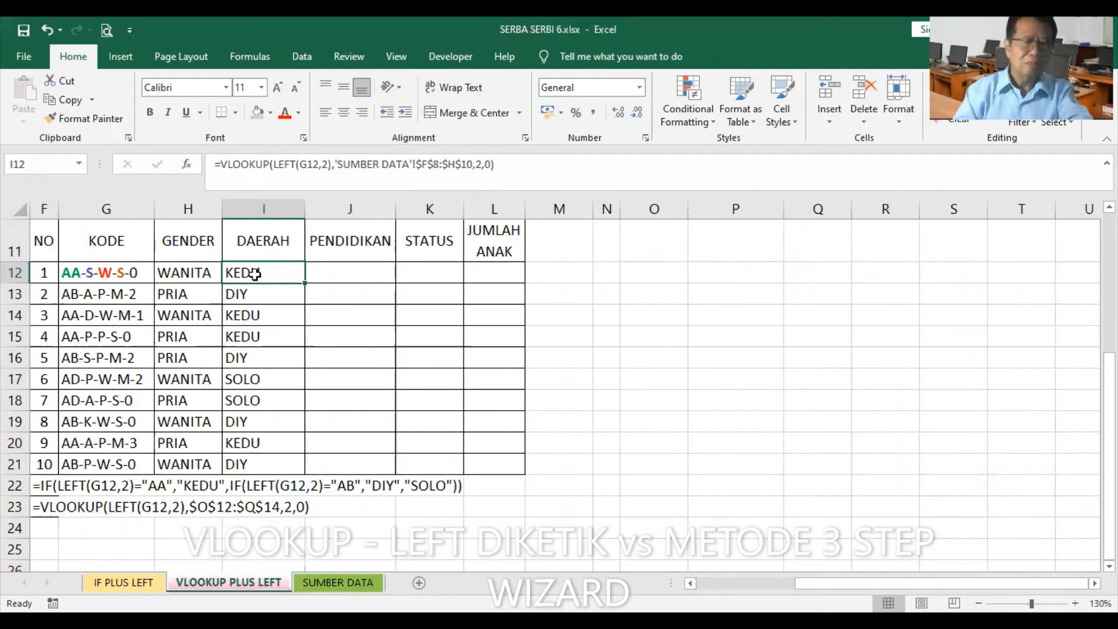
left_click_drag(263, 272, 263, 460)
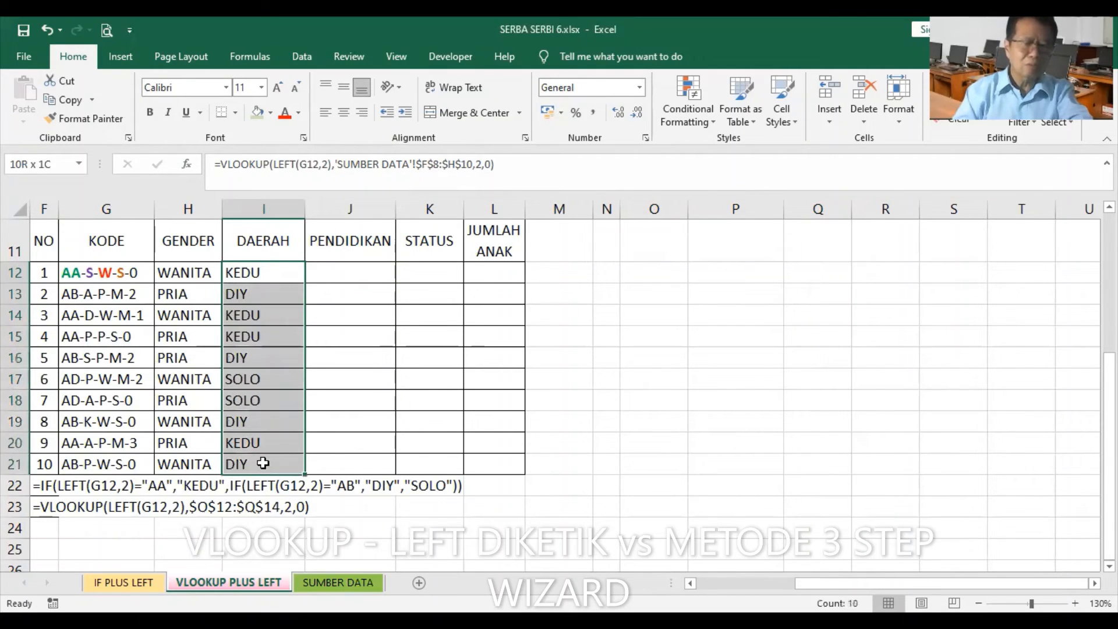
key("Delete")
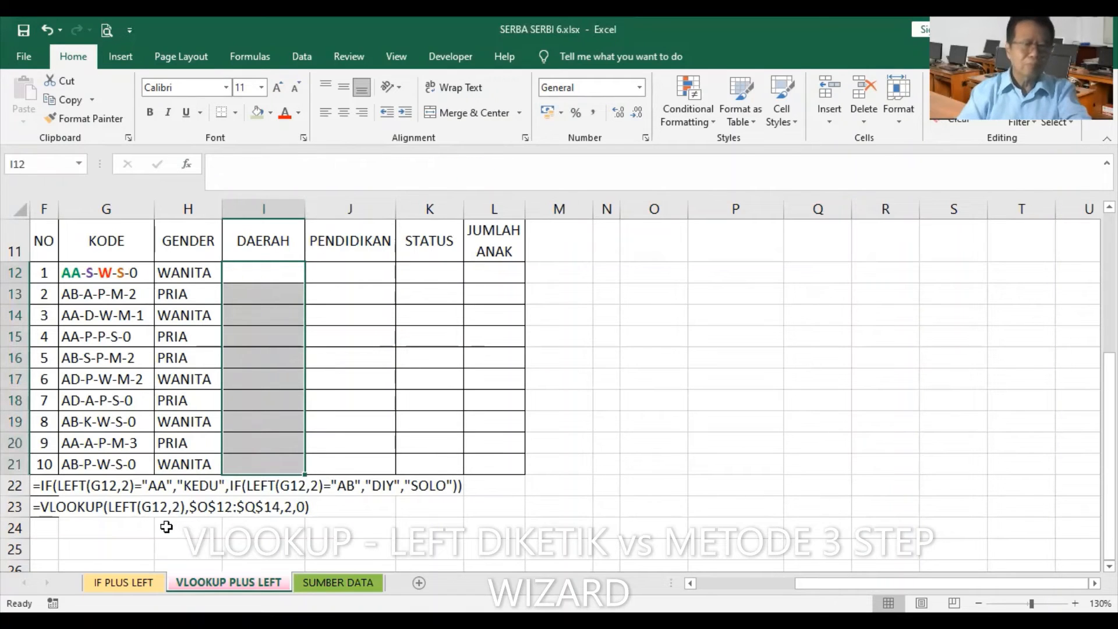
left_click(38, 486)
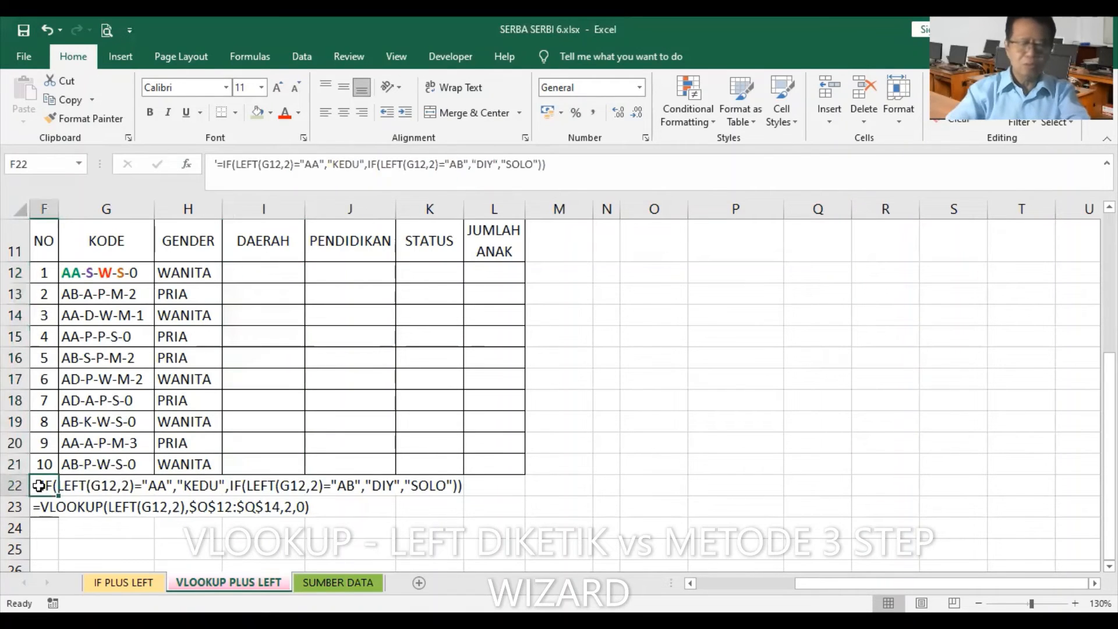
key("Delete")
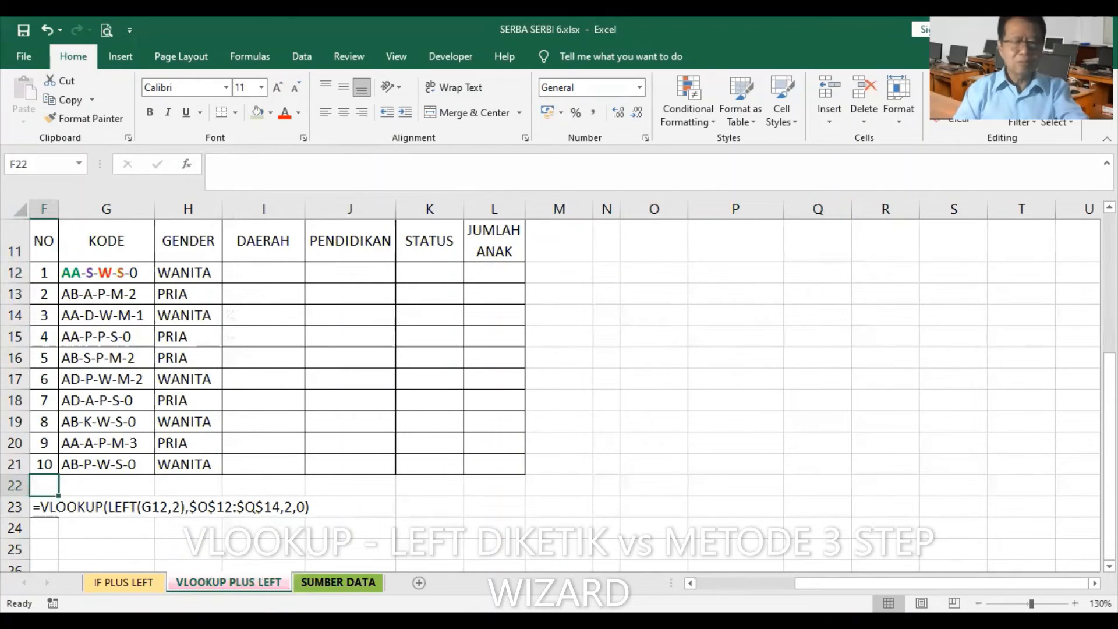
Define the name DAERAH for the lookup table F8:H10 on the SUMBER DATA sheet.
left_click(338, 582)
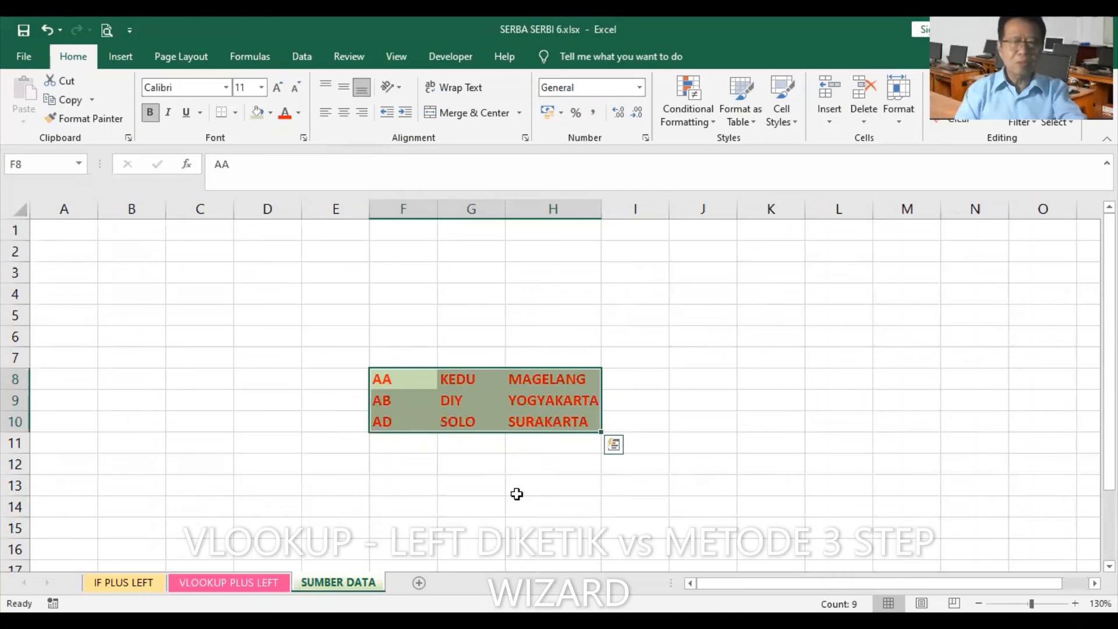
left_click_drag(389, 379, 528, 438)
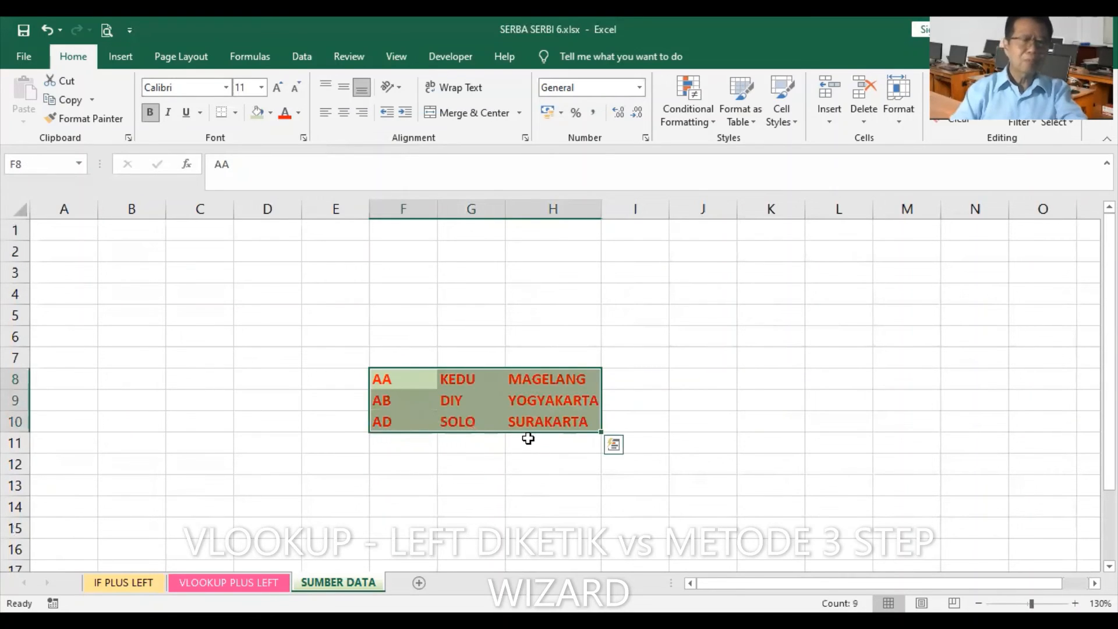
left_click(50, 168)
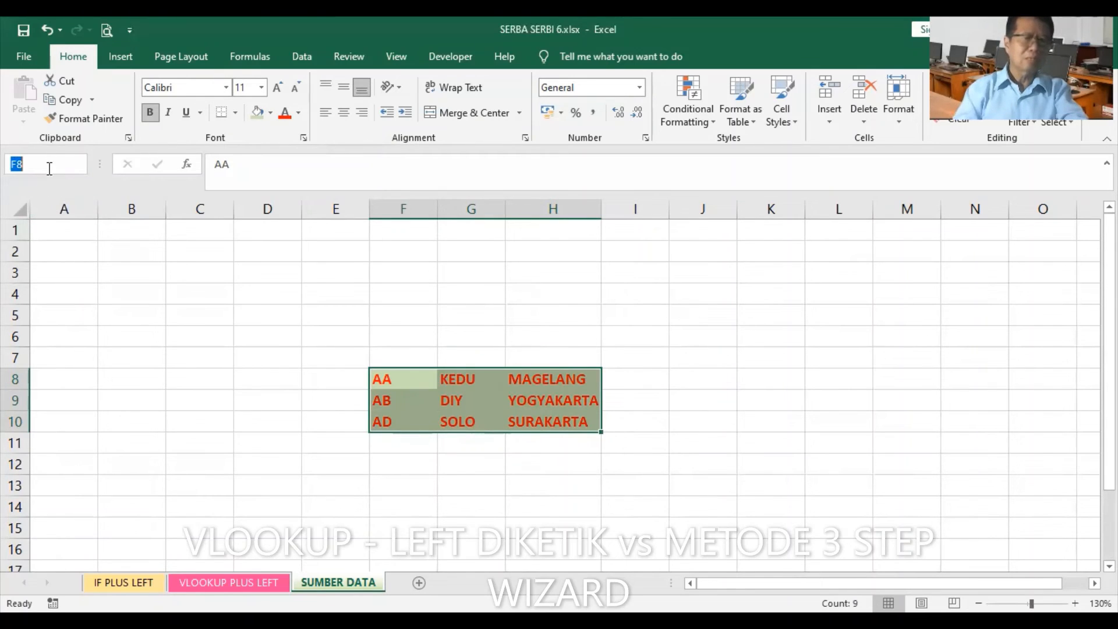
type("DA")
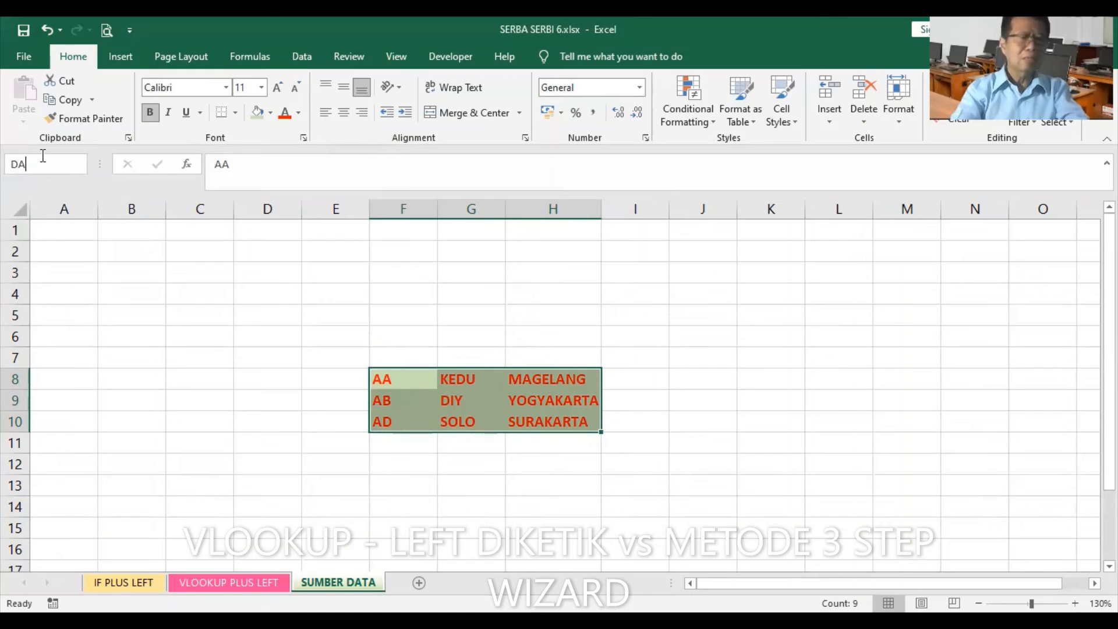
type("ERAH")
key("Return")
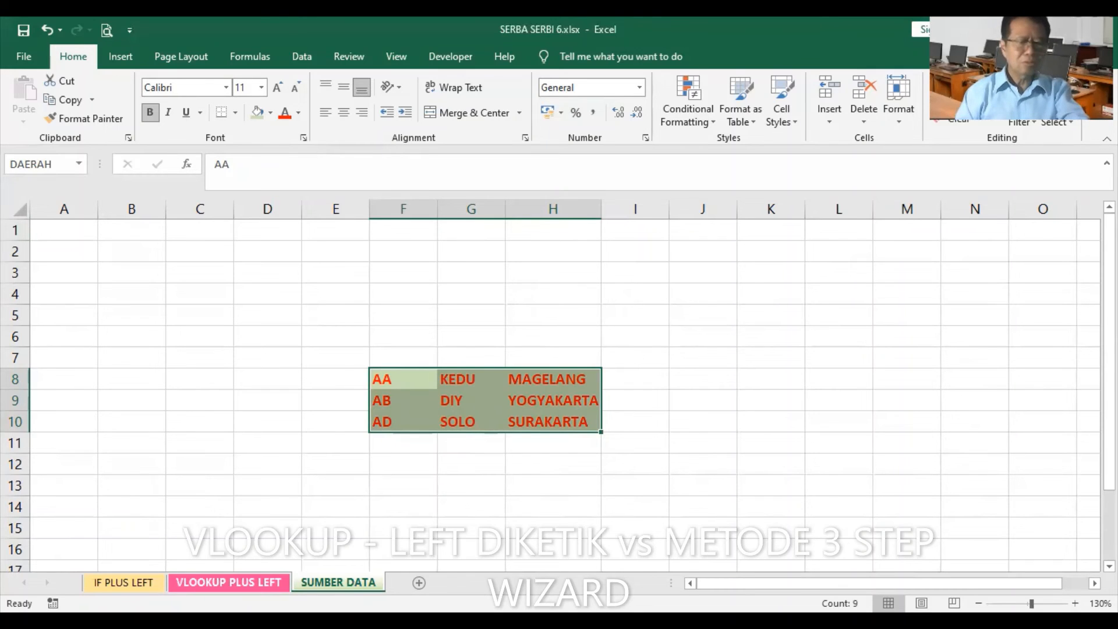
In I12 of the VLOOKUP PLUS LEFT sheet, insert the VLOOKUP function with the function wizard and open its arguments.
left_click(229, 583)
left_click(272, 273)
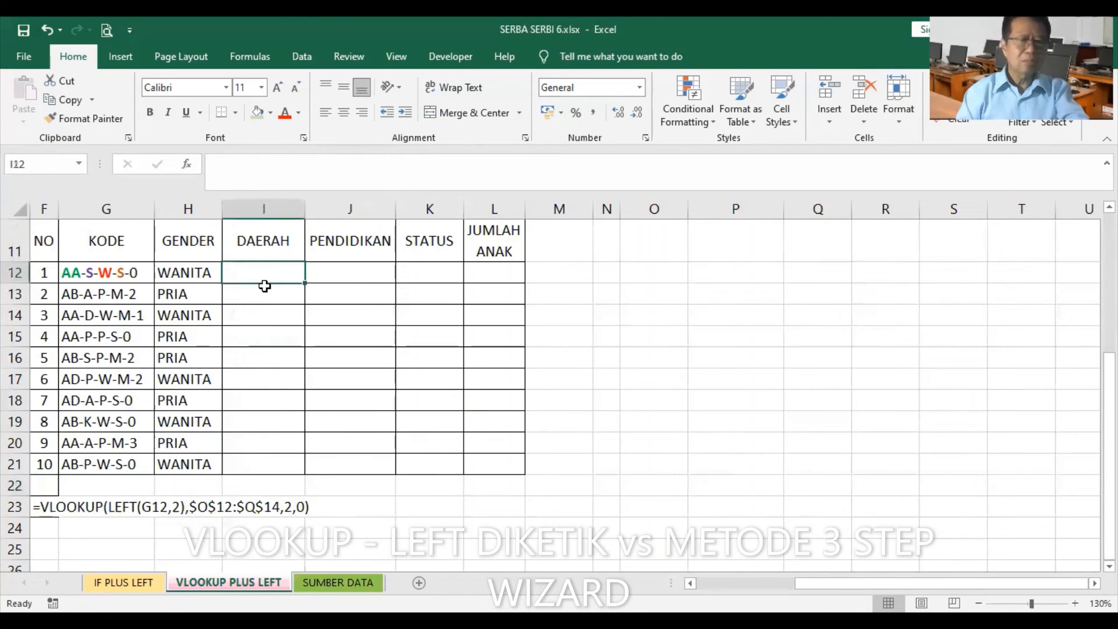
left_click(191, 166)
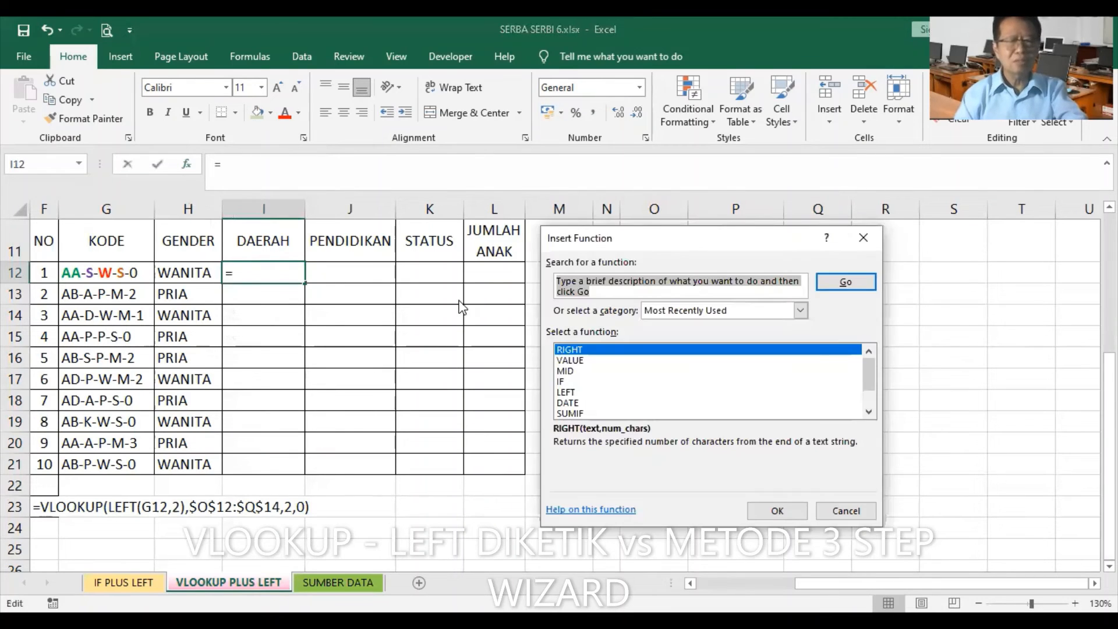
scroll(585, 399, "down", 1)
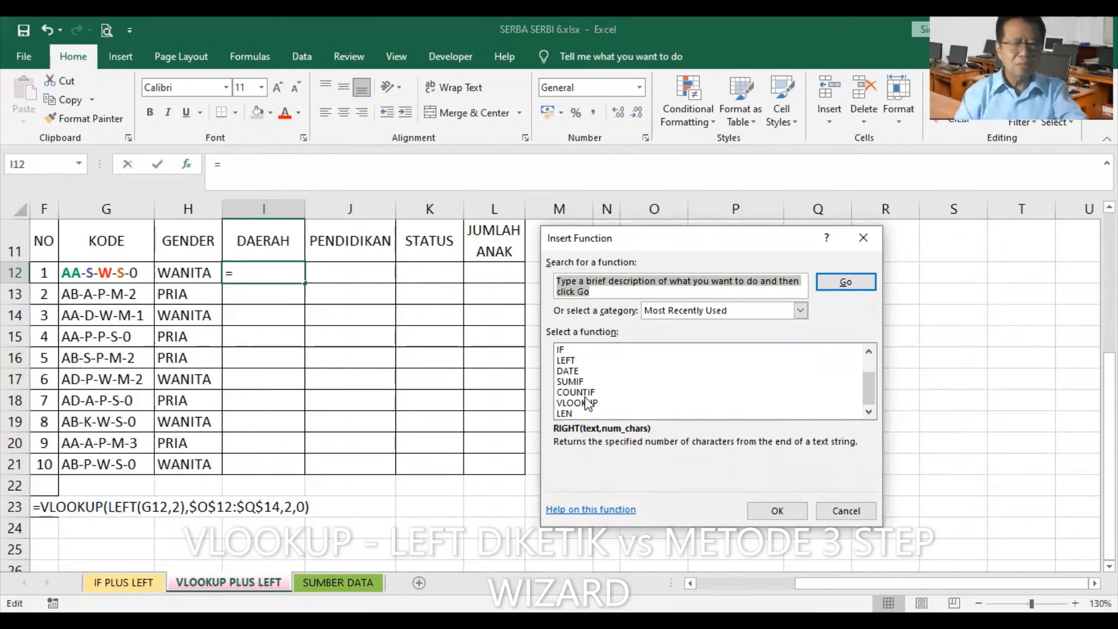
left_click(588, 403)
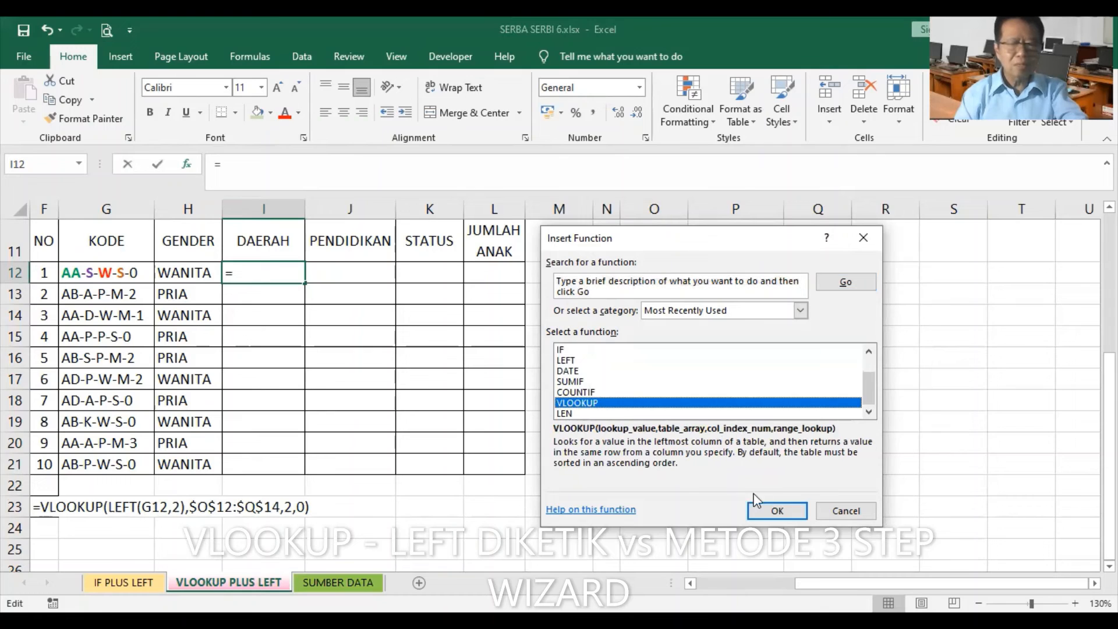
left_click(778, 511)
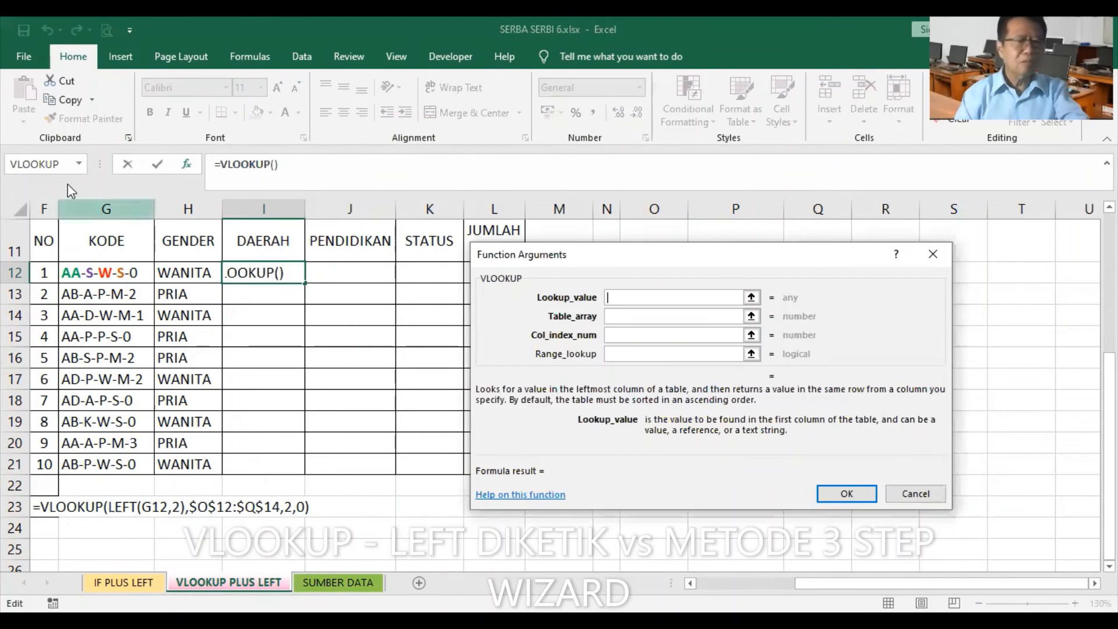
Nest a LEFT function as the VLOOKUP lookup value, taking 2 characters from G12, and return to the VLOOKUP arguments.
left_click(80, 164)
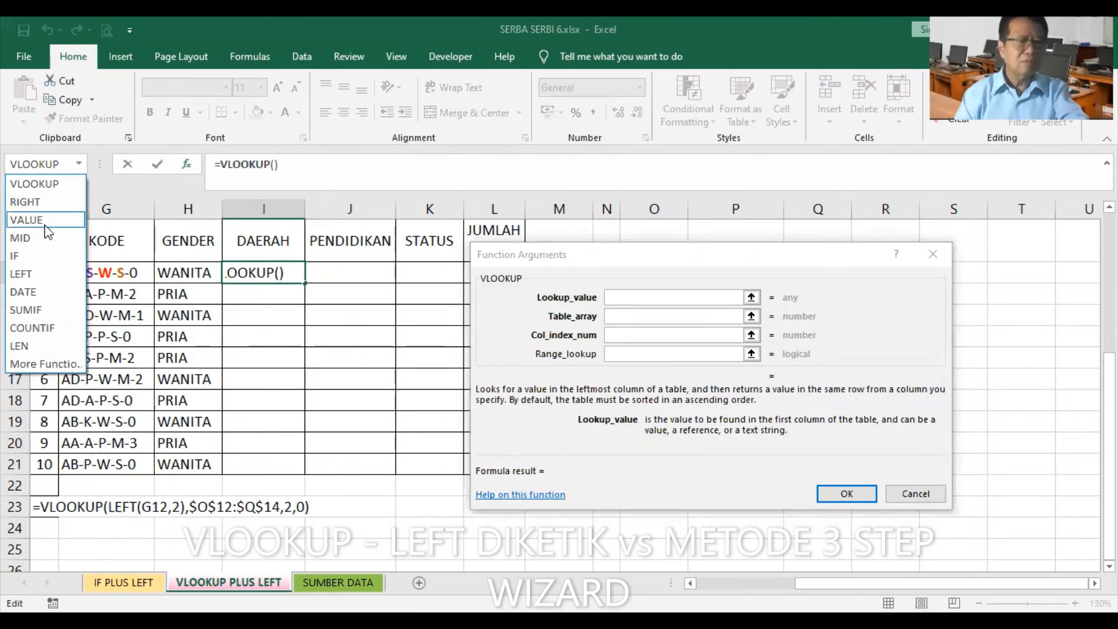
left_click(35, 274)
left_click(98, 271)
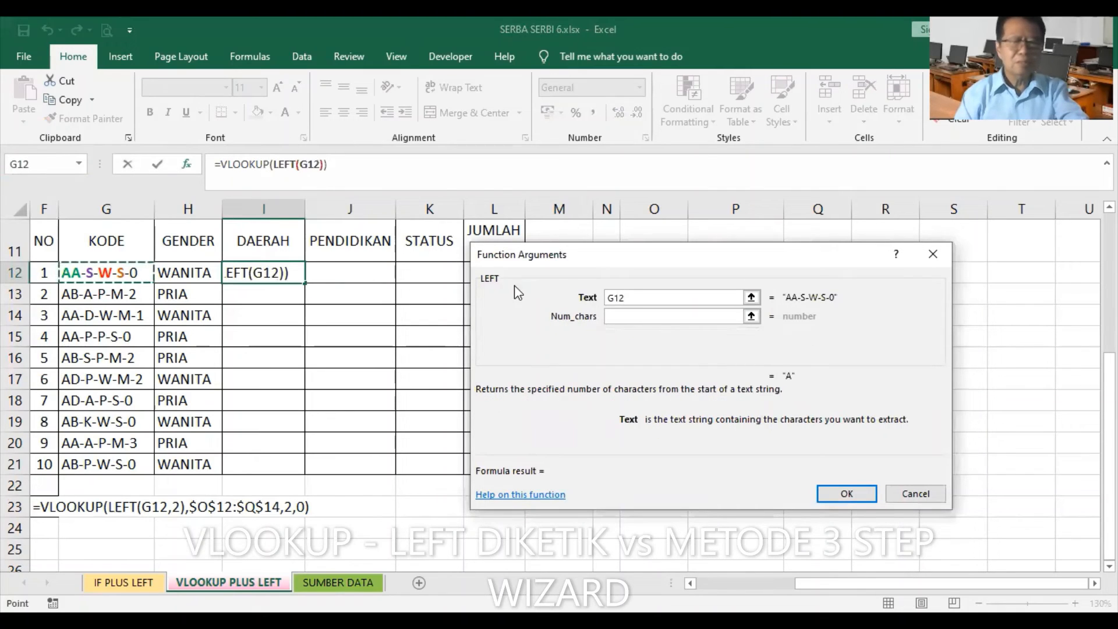
left_click(630, 315)
type("2")
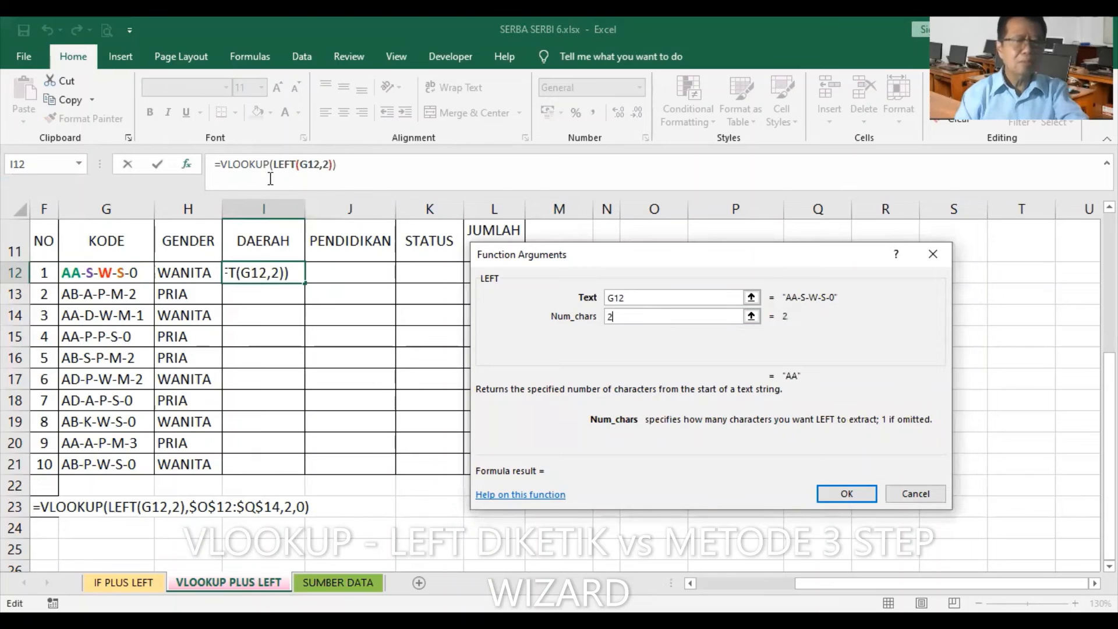
left_click(240, 165)
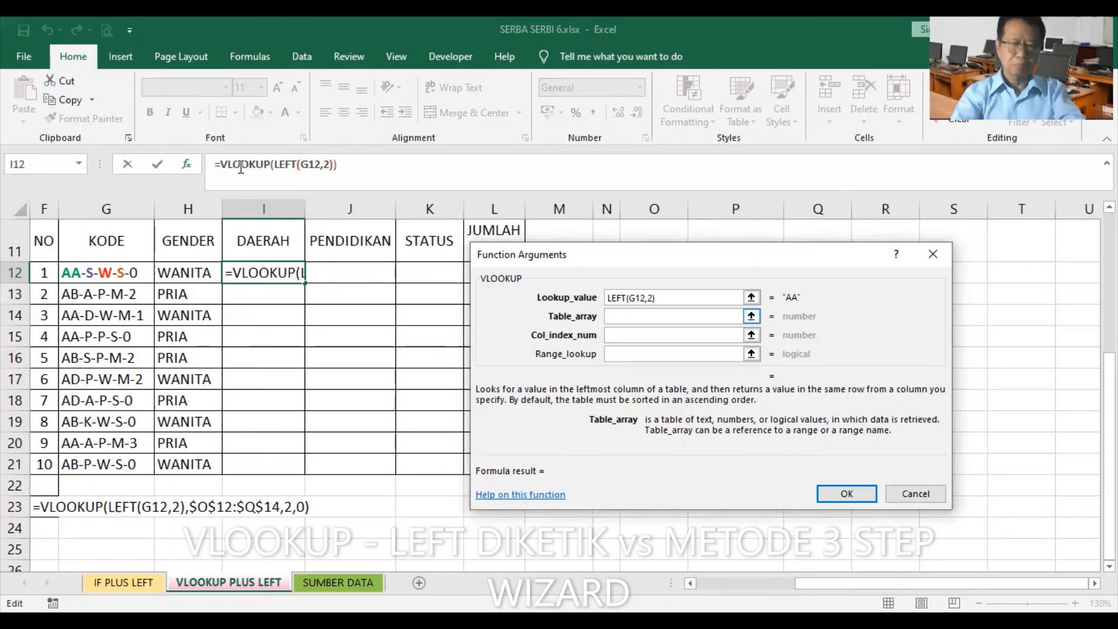
Complete the VLOOKUP with table array DAERAH, column index 2 and range lookup 0, and fill the formula down to I21.
type("DAERAH")
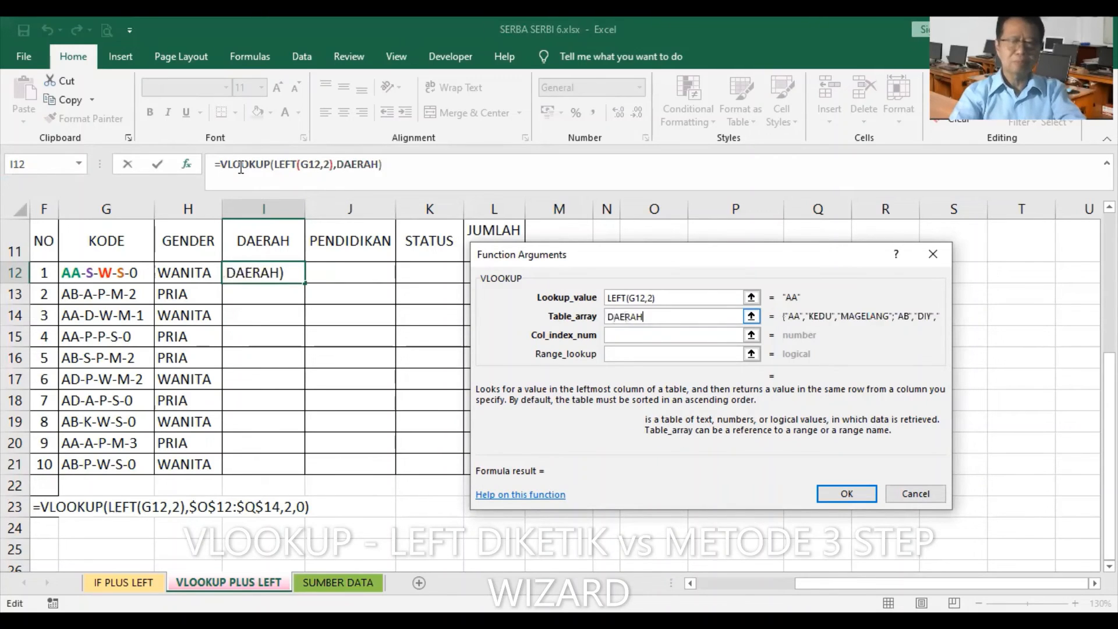
key("Tab")
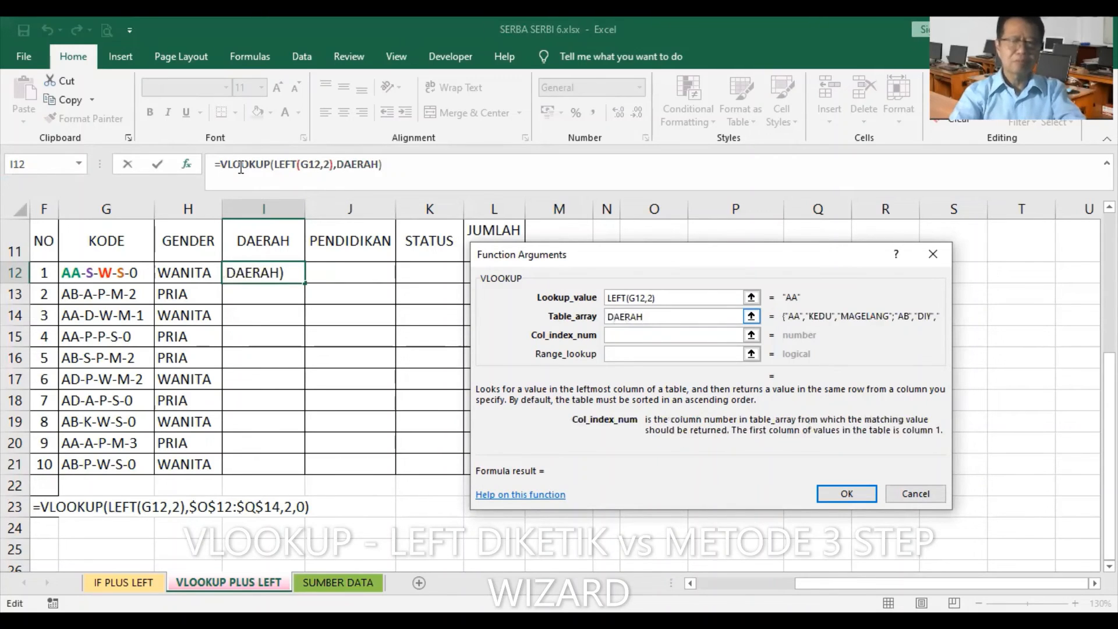
type("2")
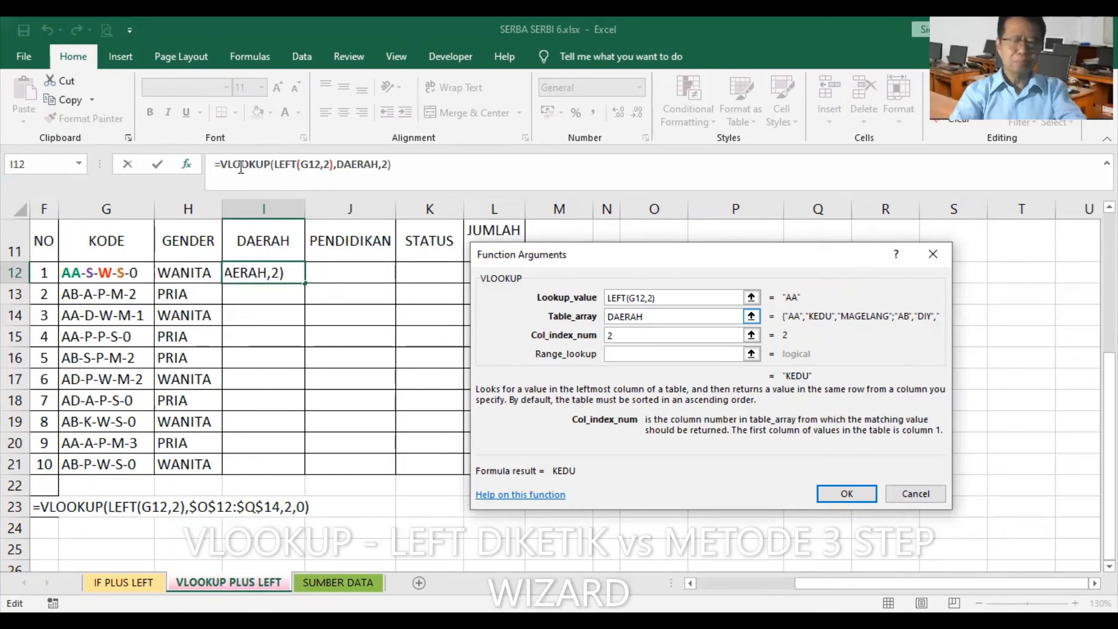
key("Tab")
type("0")
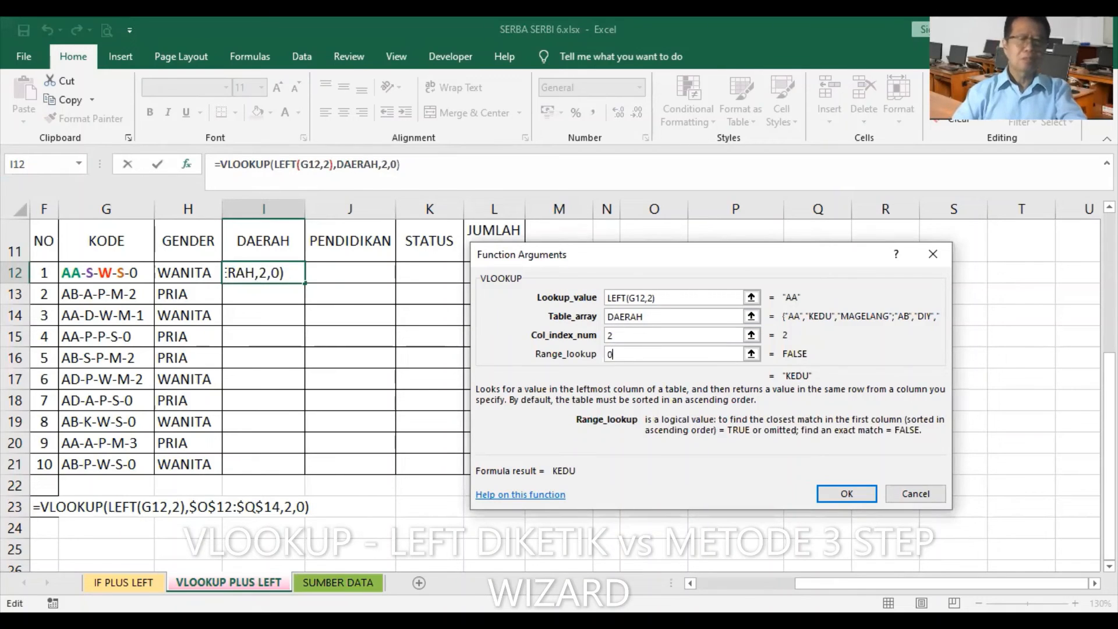
left_click(852, 494)
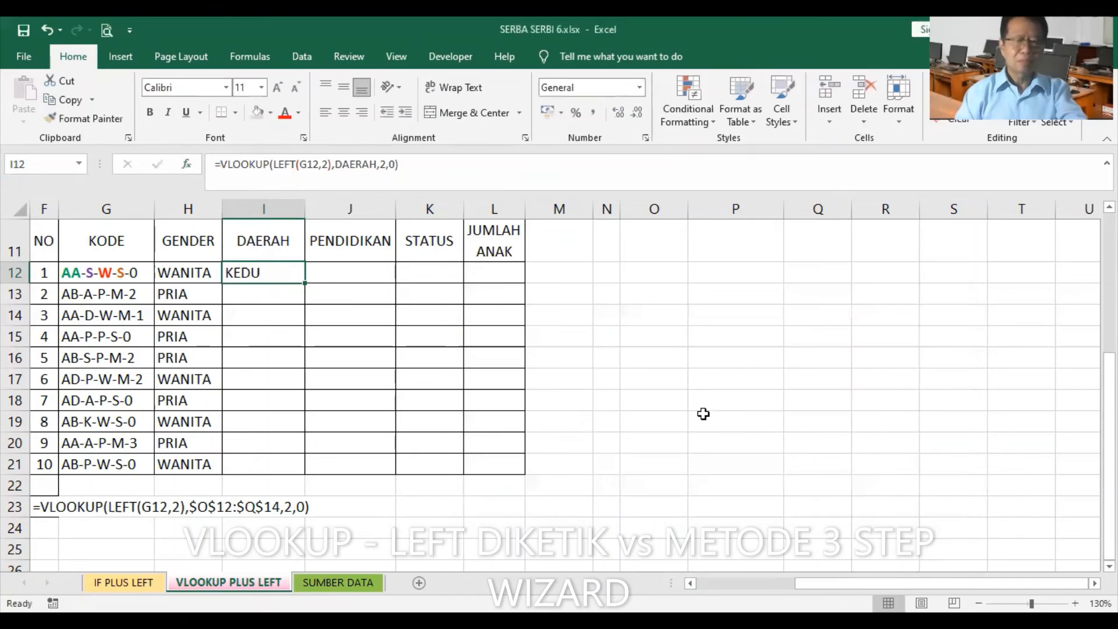
double_click(305, 284)
Turn the formula in I12 into text with a leading apostrophe and copy that text to F22.
left_click(273, 276)
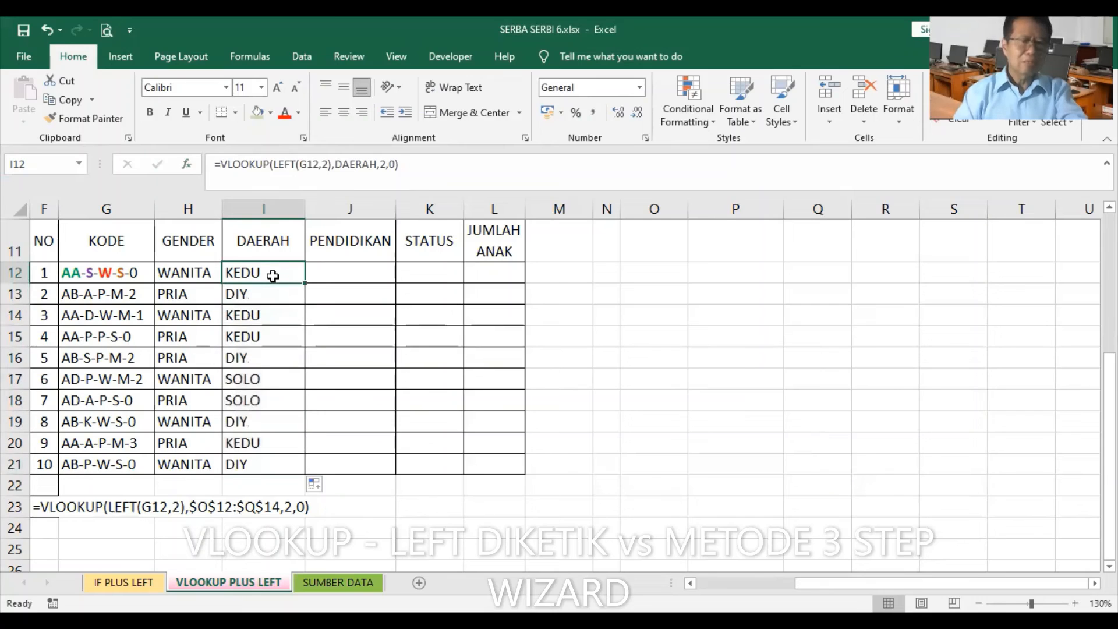
left_click(215, 163)
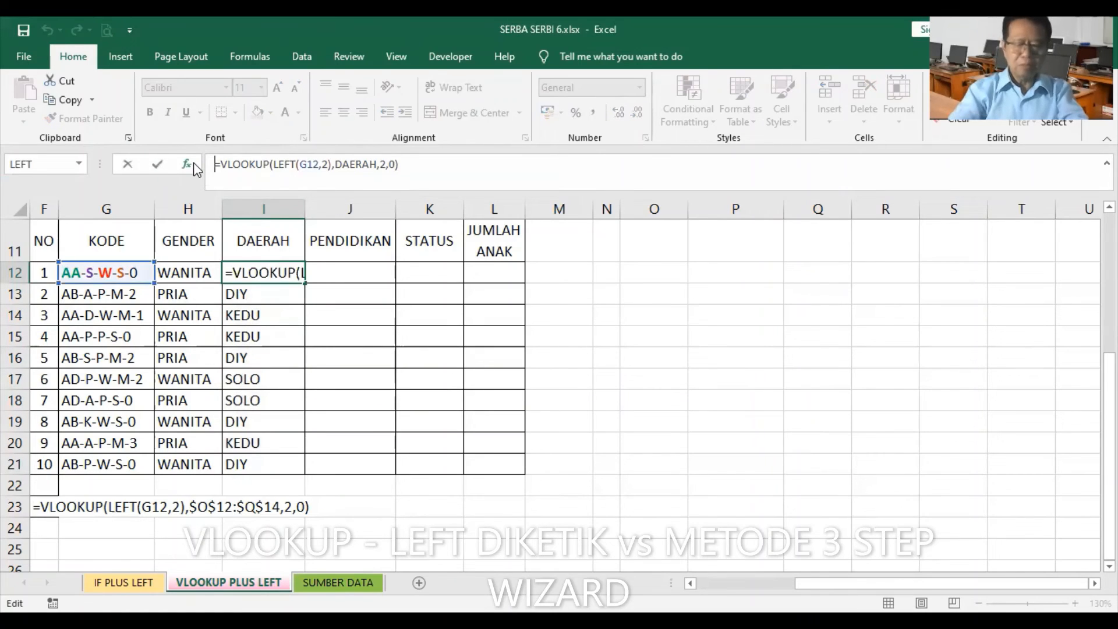
type("'")
key("Return")
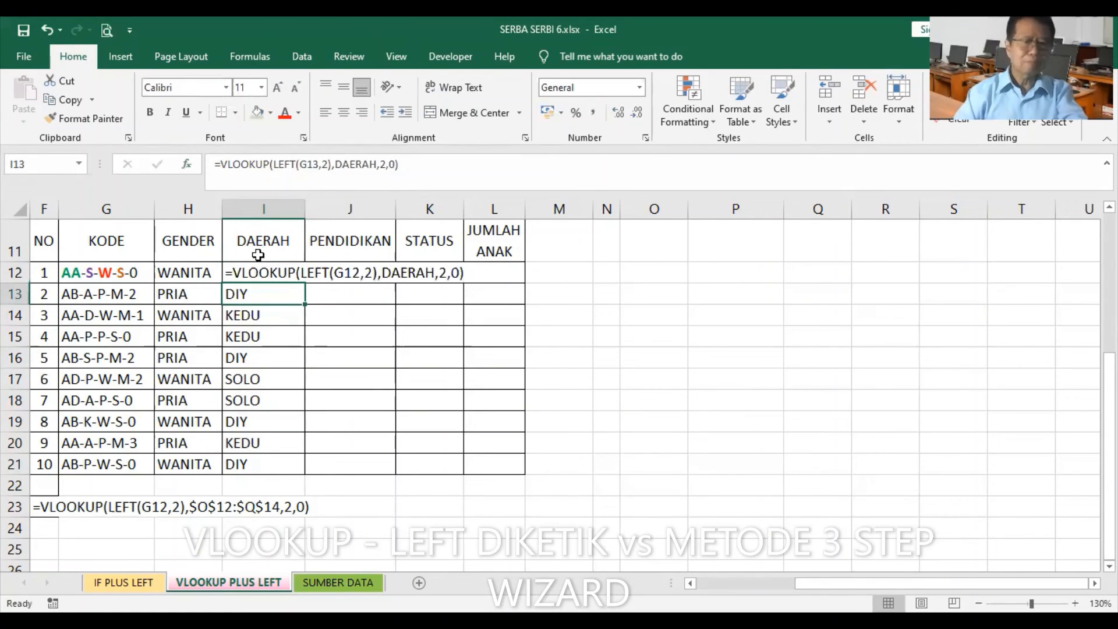
left_click(265, 273)
left_click(69, 100)
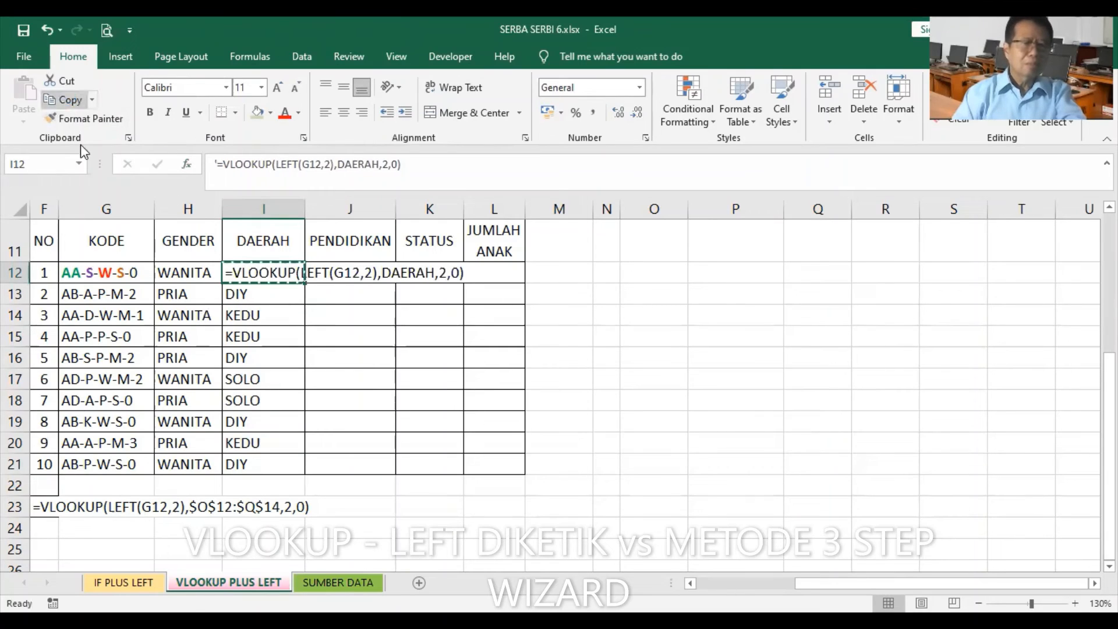
left_click(50, 485)
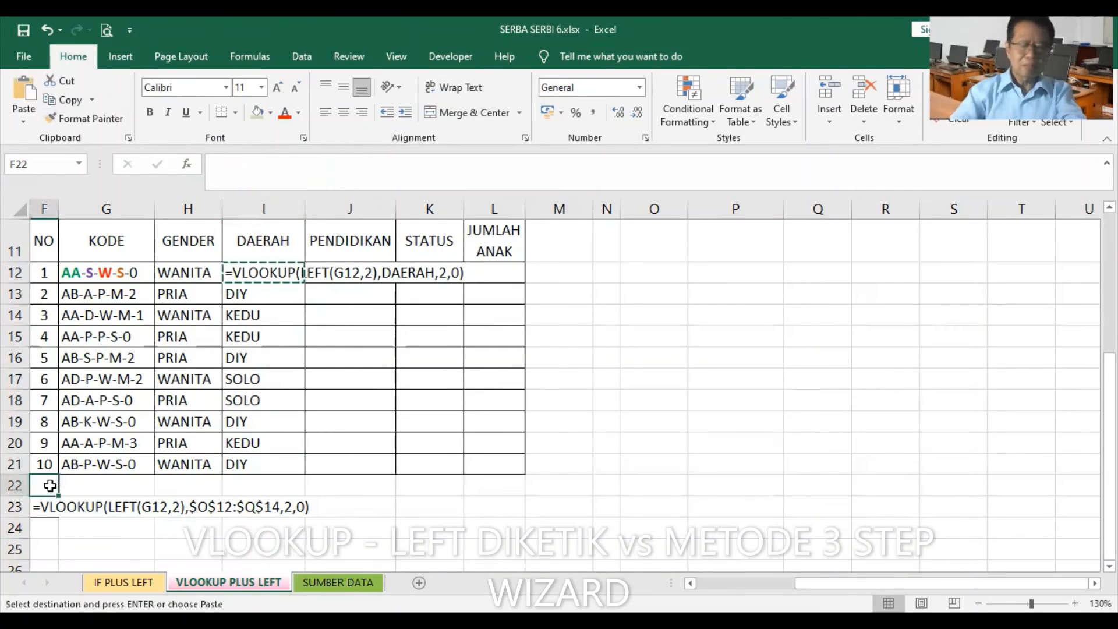
key("Return")
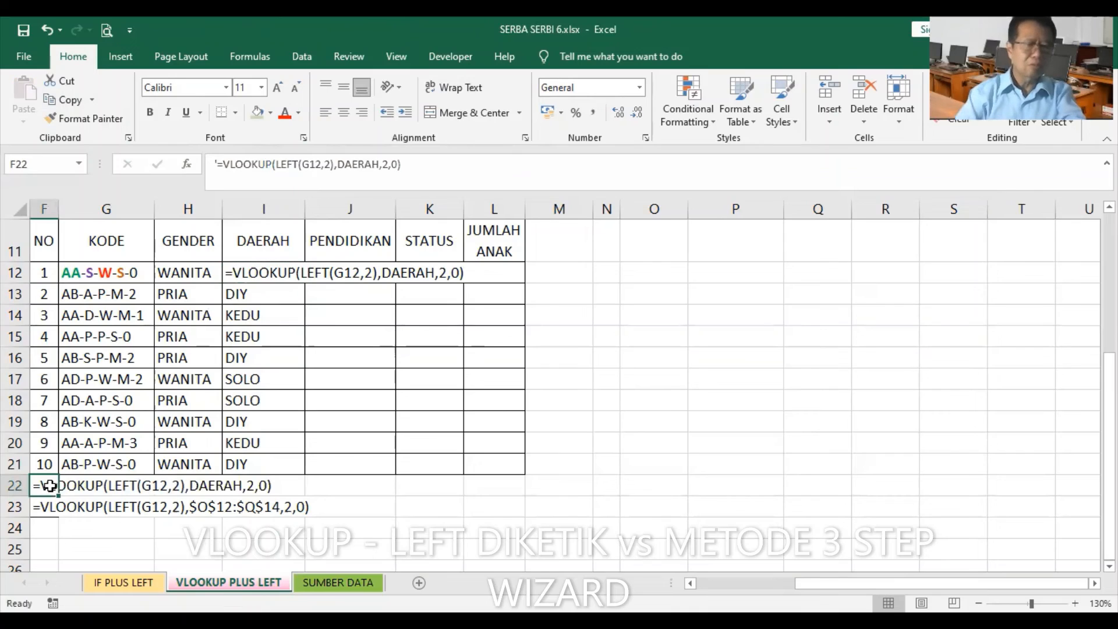